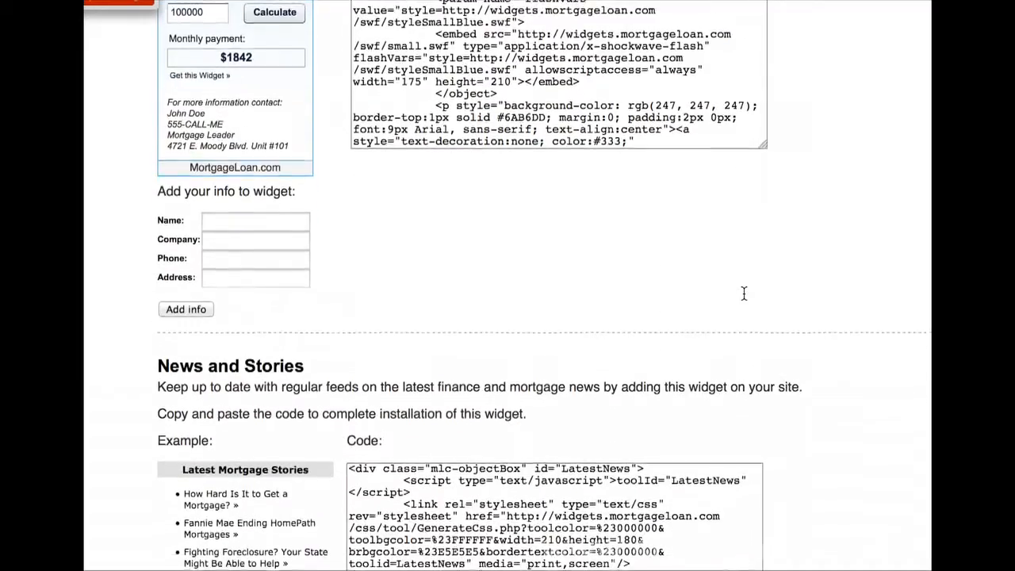
Copy the green Mortgage Payment Calculator's embed code and return to the SuperMobie builder
{"action": "scroll", "coordinate": [743, 292], "scroll_direction": "up", "scroll_amount": 15}
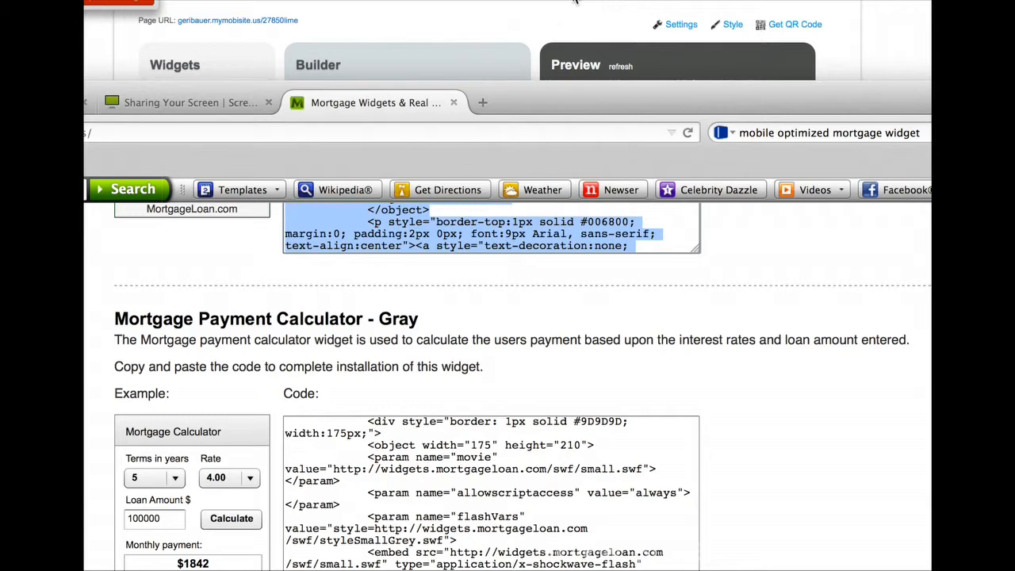
{"action": "left_click", "coordinate": [576, 3]}
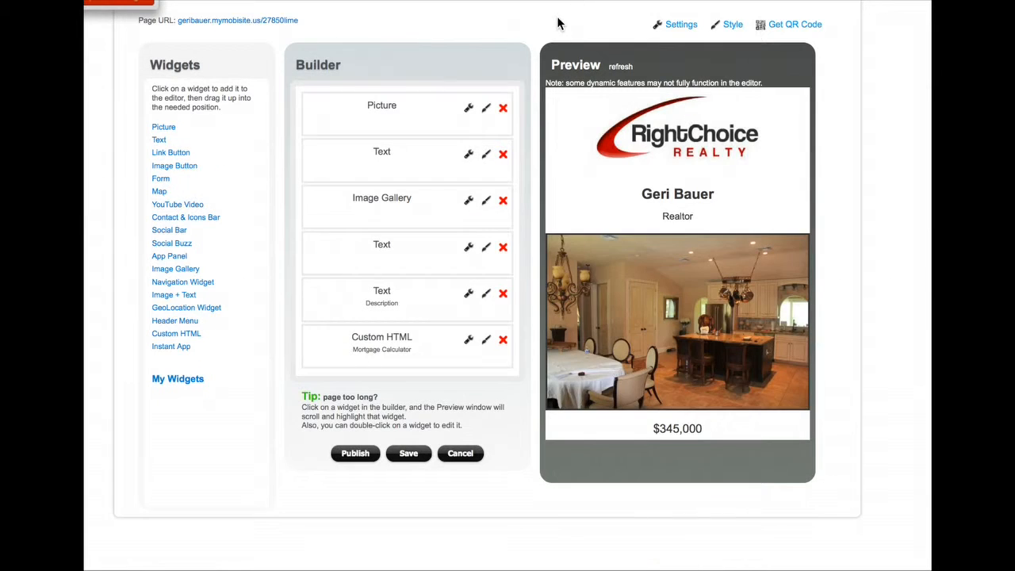
Paste the MortgageLoan.com calculator code into the Mortgage Calculator widget's custom HTML box
{"action": "left_click", "coordinate": [469, 341]}
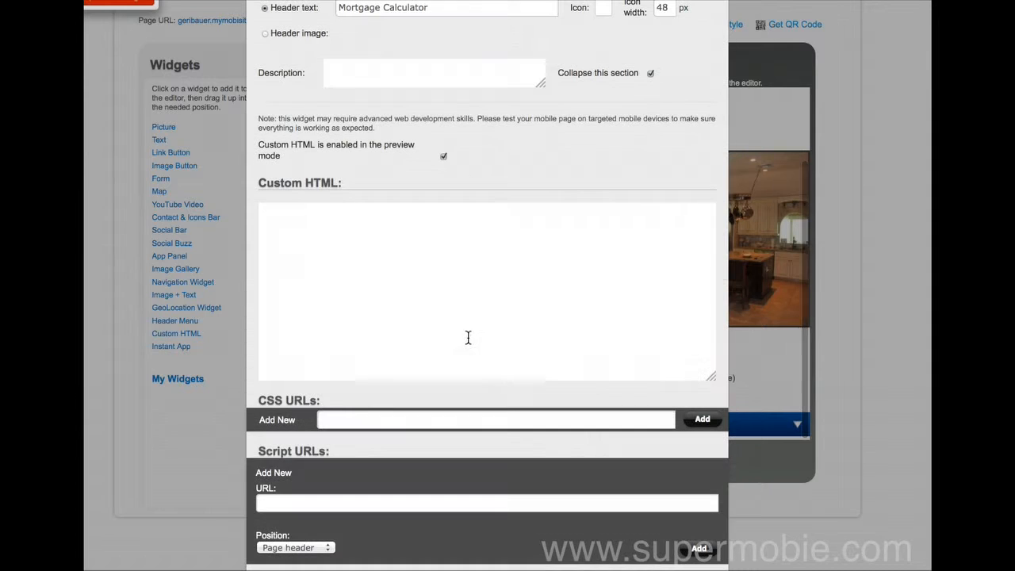
{"action": "left_click", "coordinate": [516, 326]}
{"action": "key", "text": "ctrl+v"}
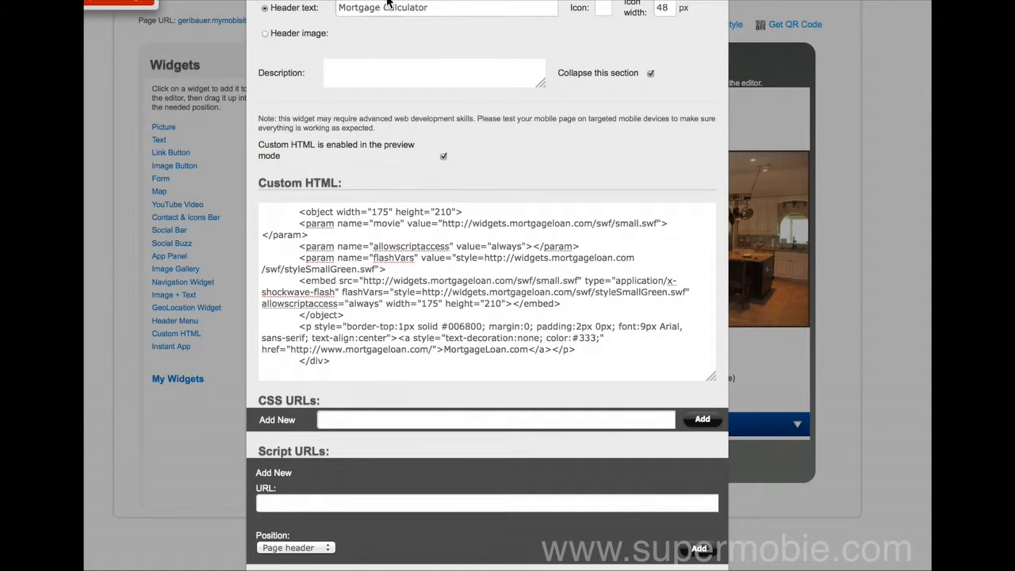
Give the Mortgage Calculator section header the gray wrench icon
{"action": "left_click", "coordinate": [605, 10]}
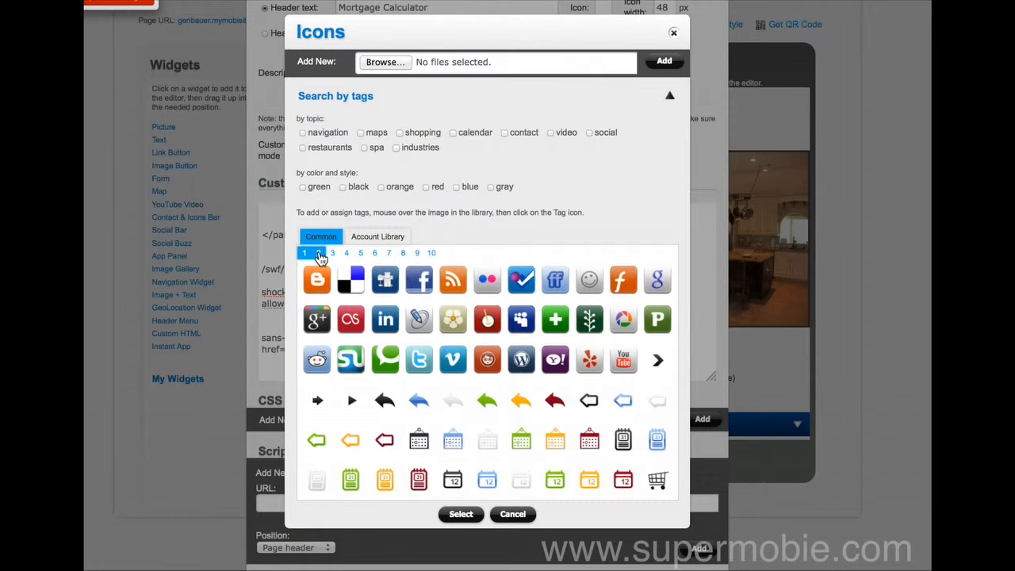
{"action": "left_click", "coordinate": [318, 254]}
{"action": "left_click", "coordinate": [389, 254]}
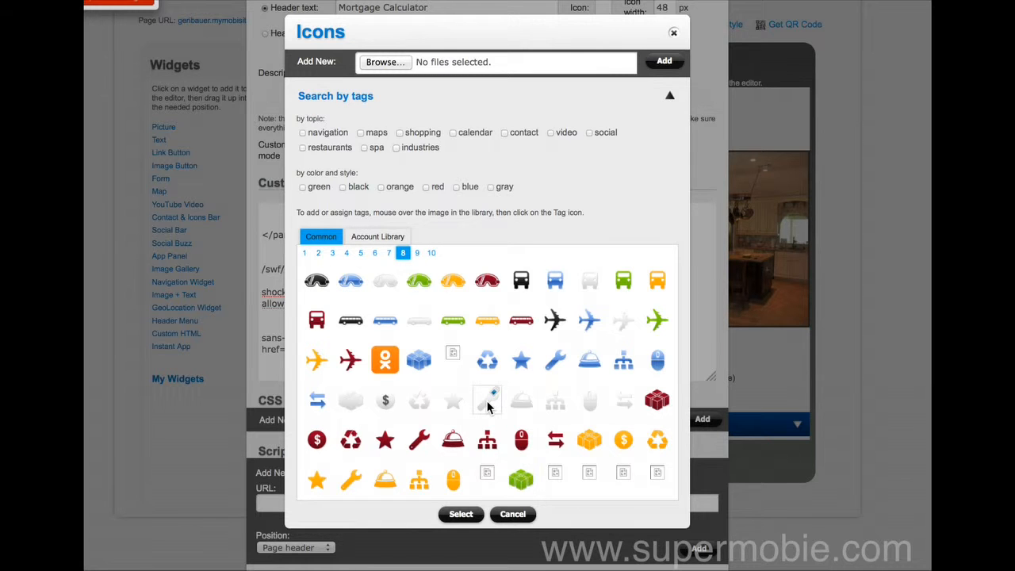
{"action": "left_click", "coordinate": [488, 403]}
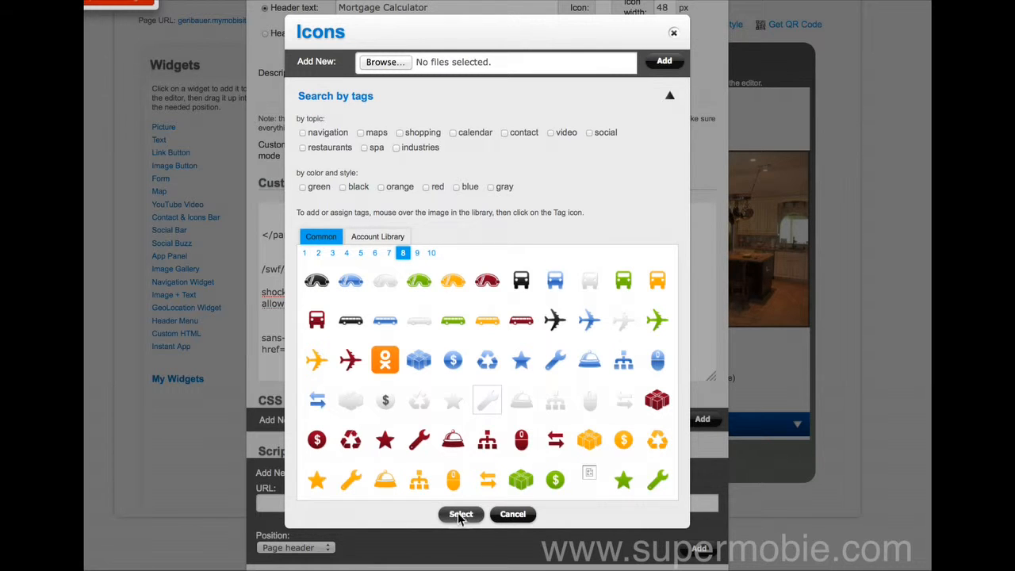
{"action": "left_click", "coordinate": [460, 515]}
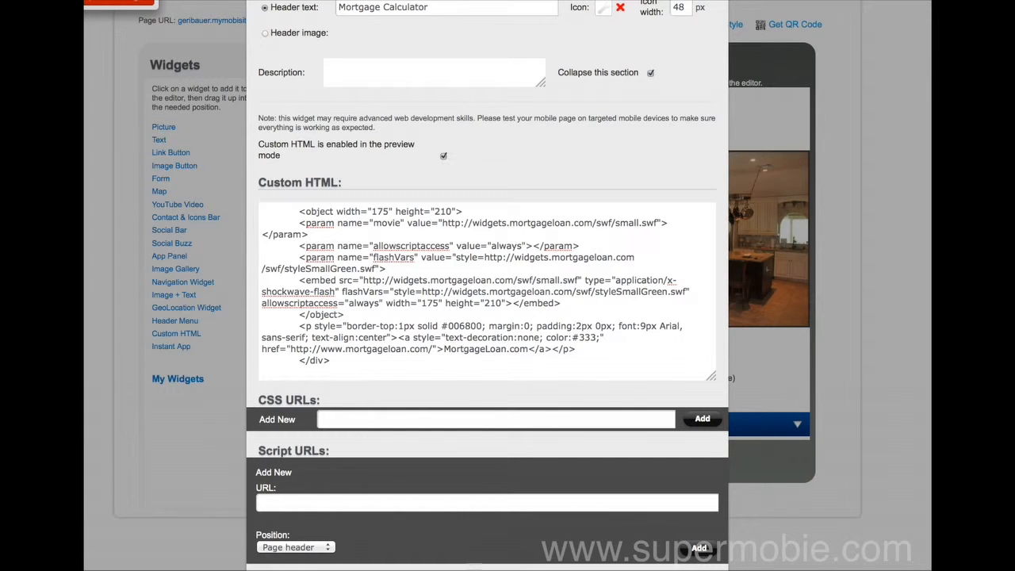
Expand and collapse the Mortgage Calculator section in the preview to test the embedded widget
{"action": "scroll", "coordinate": [697, 355], "scroll_direction": "up", "scroll_amount": 3}
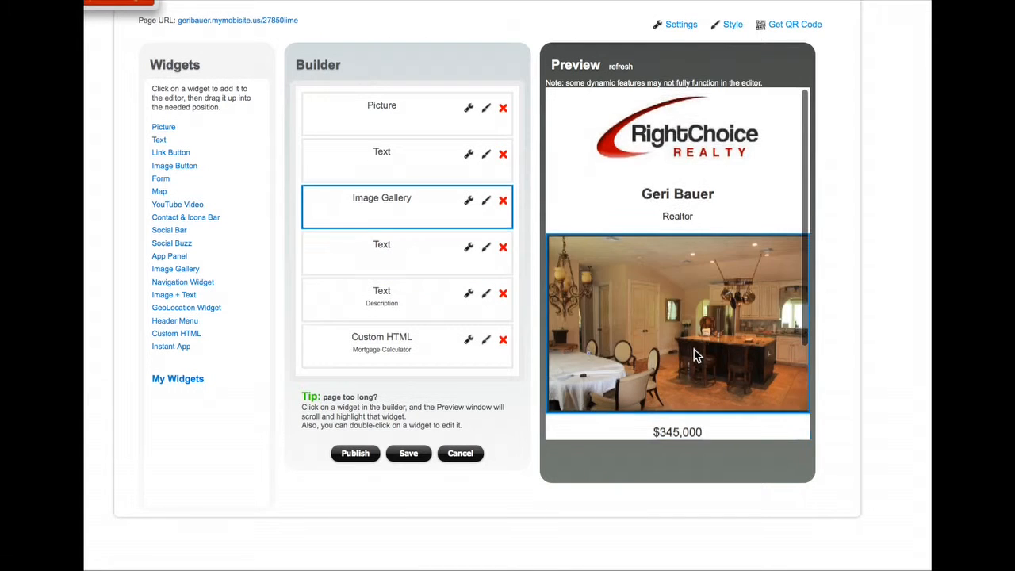
{"action": "scroll", "coordinate": [697, 354], "scroll_direction": "down", "scroll_amount": 2}
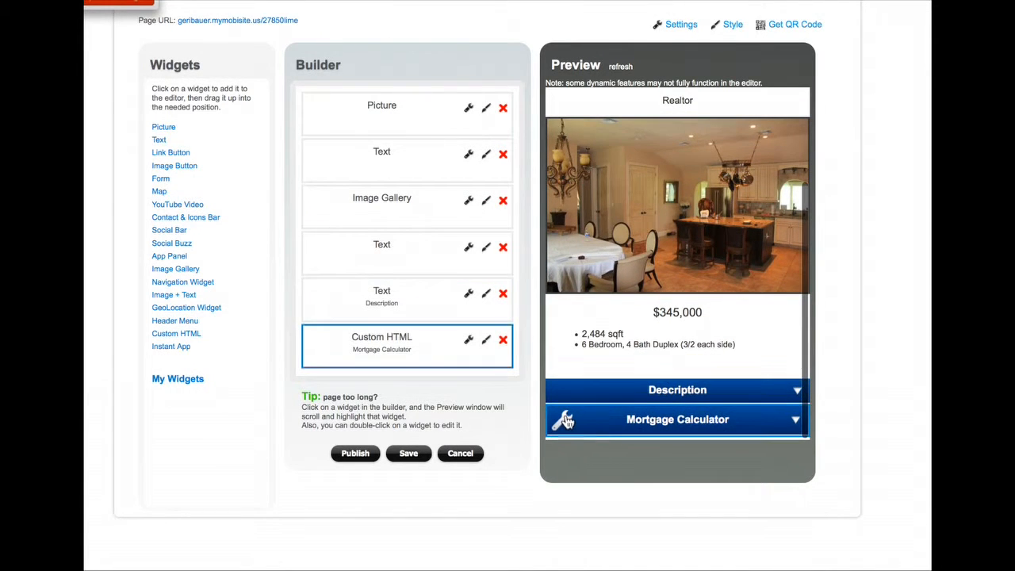
{"action": "left_click", "coordinate": [791, 423]}
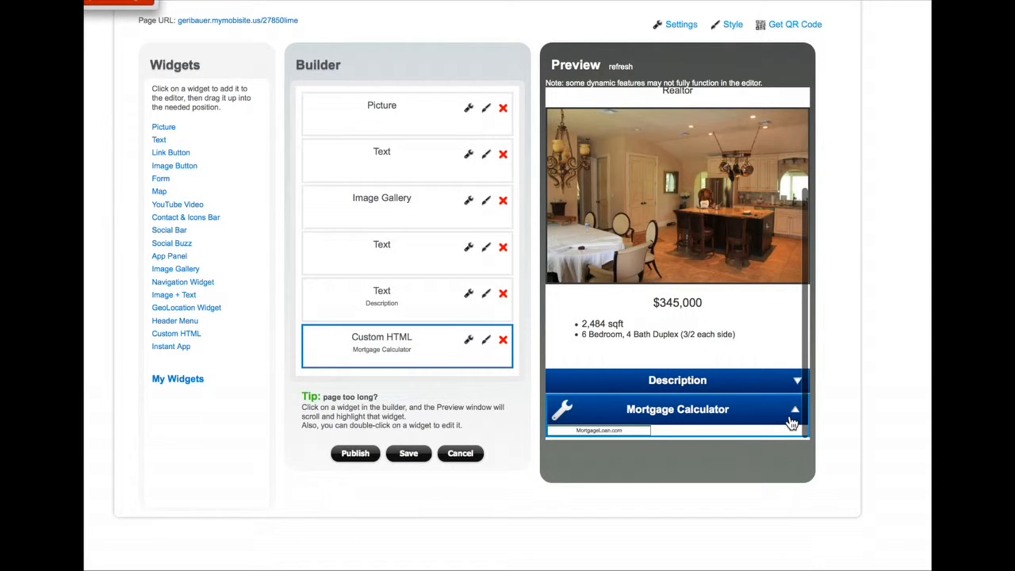
{"action": "left_click", "coordinate": [796, 420]}
{"action": "left_click", "coordinate": [796, 421]}
{"action": "left_click", "coordinate": [795, 421]}
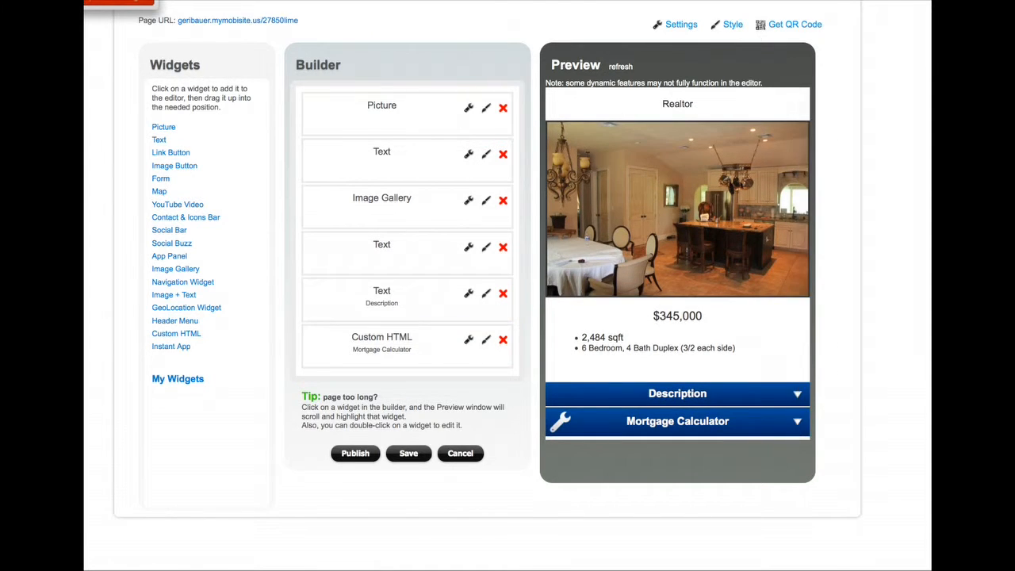
{"action": "left_click", "coordinate": [149, 2]}
{"action": "scroll", "coordinate": [188, 347], "scroll_direction": "down", "scroll_amount": 15}
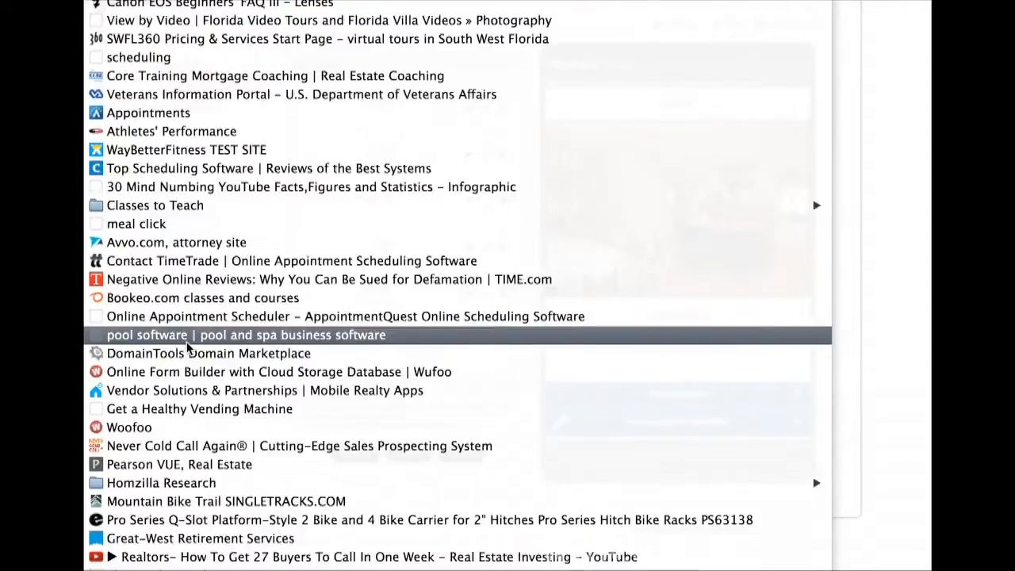
Open the bookmarked Lender411.com widget page and keep Tahoma as the widget font
{"action": "scroll", "coordinate": [188, 347], "scroll_direction": "down", "scroll_amount": 5}
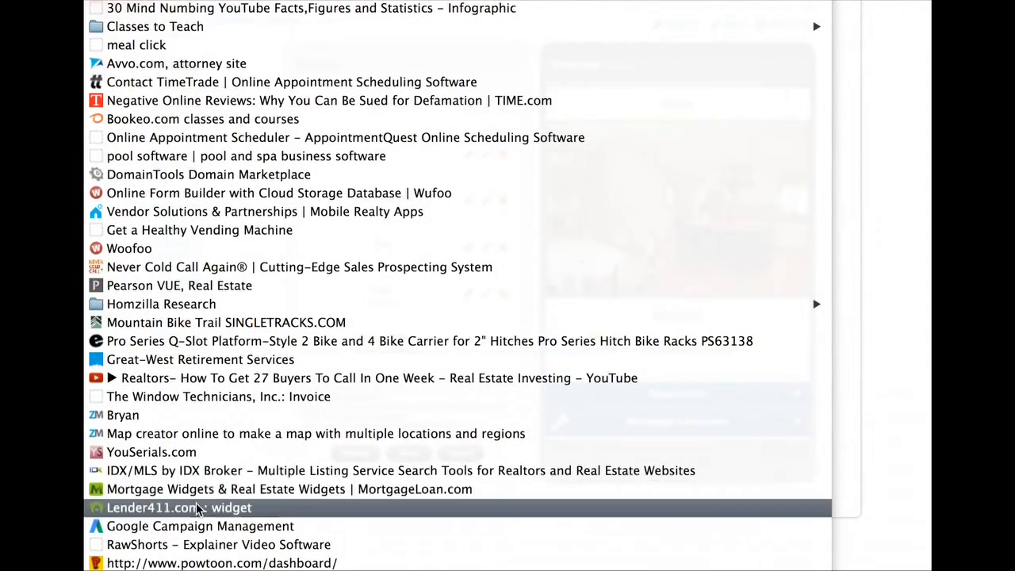
{"action": "left_click", "coordinate": [196, 503]}
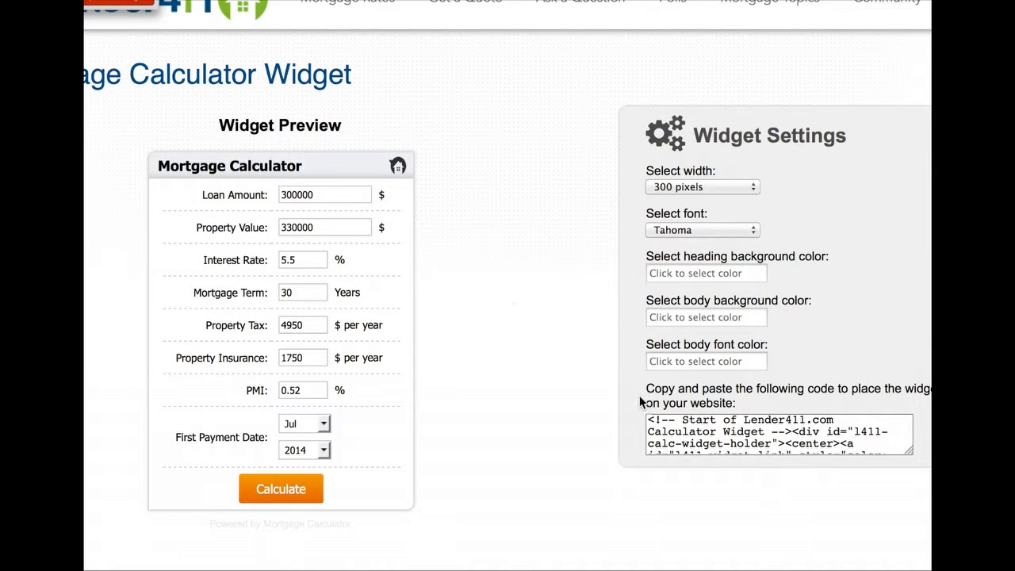
{"action": "left_click", "coordinate": [682, 416]}
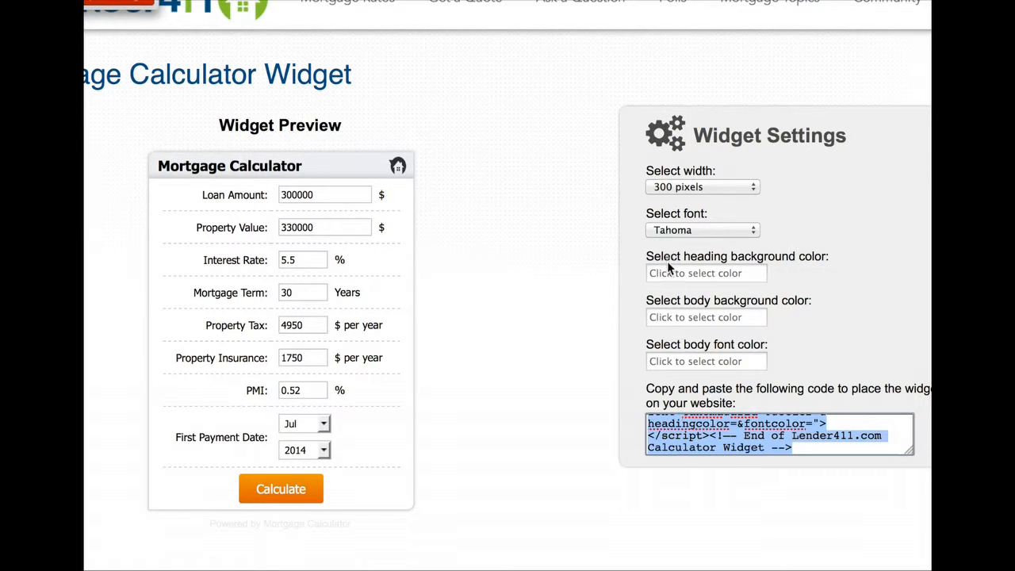
{"action": "left_click", "coordinate": [703, 229]}
{"action": "left_click", "coordinate": [704, 228]}
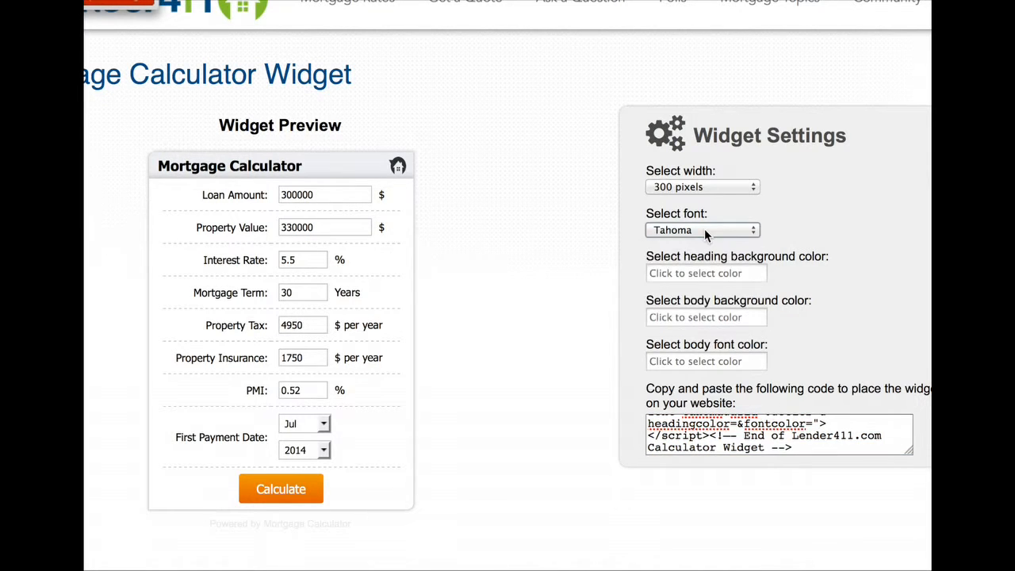
Set the widget heading background to light blue ABD8FF and copy the updated embed code
{"action": "left_click", "coordinate": [705, 272]}
{"action": "mouse_move", "coordinate": [727, 367]}
{"action": "left_mouse_down"}
{"action": "mouse_move", "coordinate": [771, 361]}
{"action": "mouse_move", "coordinate": [741, 360]}
{"action": "mouse_move", "coordinate": [749, 342]}
{"action": "mouse_move", "coordinate": [749, 353]}
{"action": "left_mouse_up"}
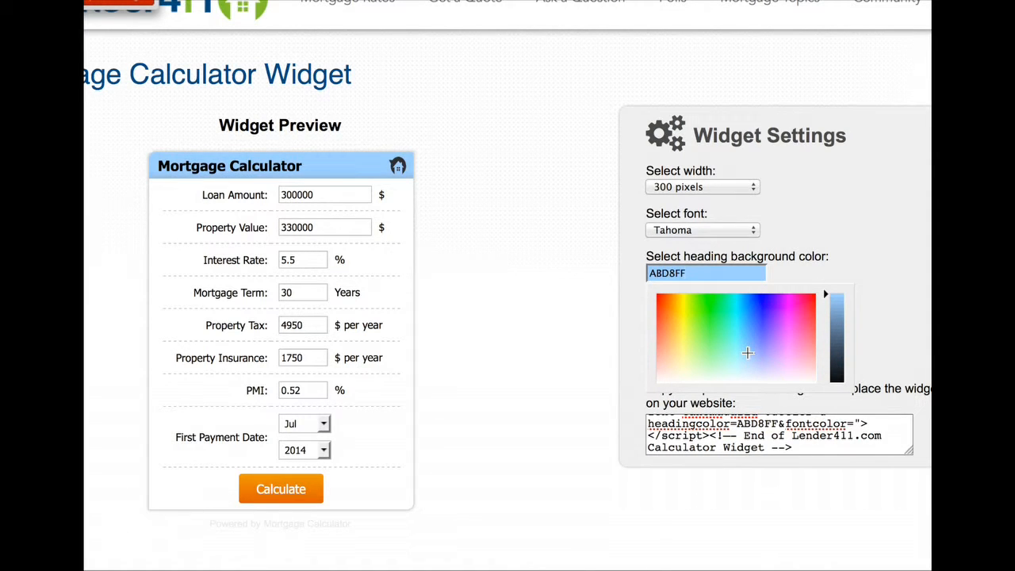
{"action": "left_click", "coordinate": [737, 426]}
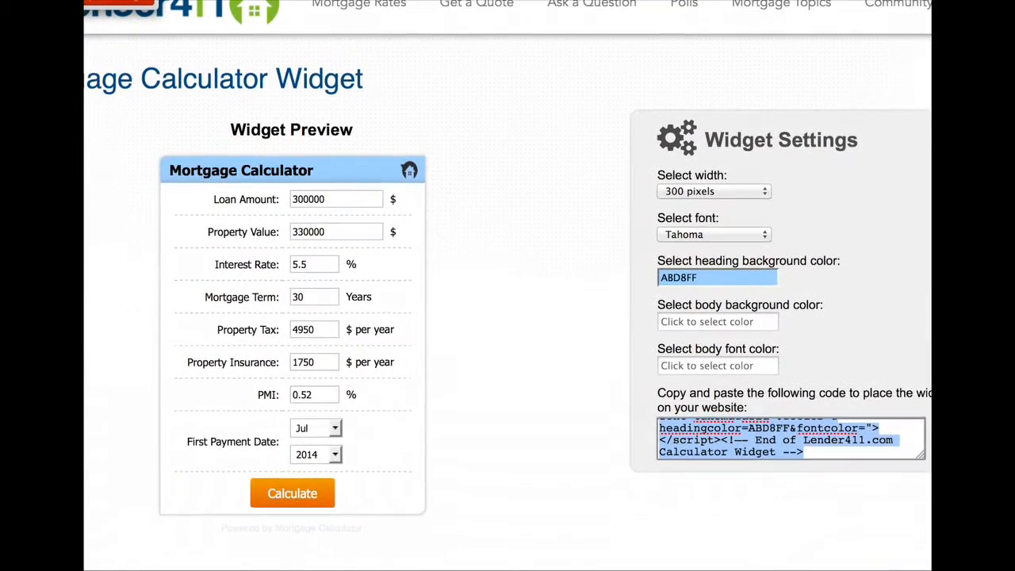
{"action": "left_click_drag", "start_coordinate": [124, 1], "coordinate": [88, 44]}
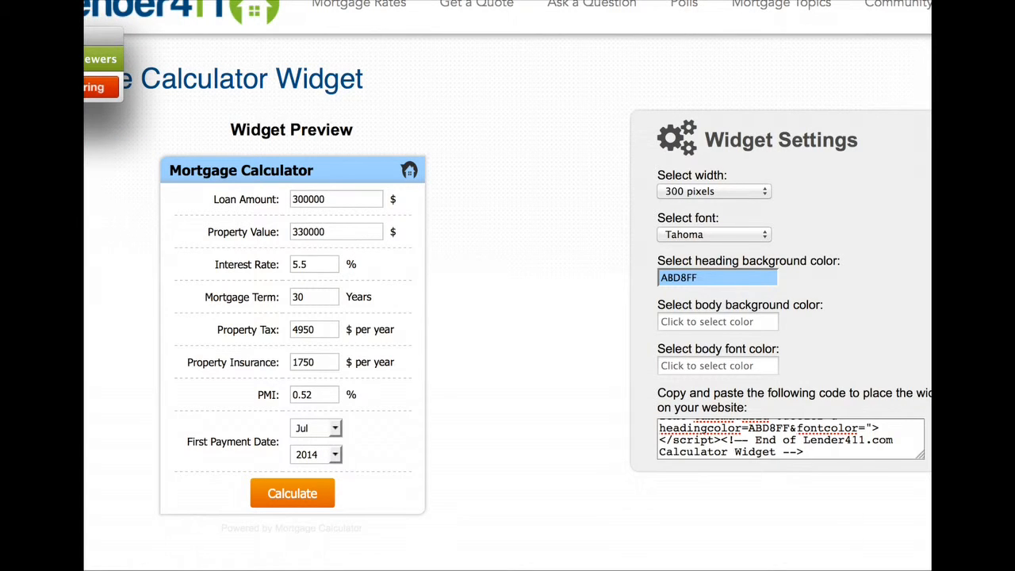
{"action": "left_click", "coordinate": [790, 439]}
{"action": "left_click_drag", "start_coordinate": [261, 0], "coordinate": [281, 0]}
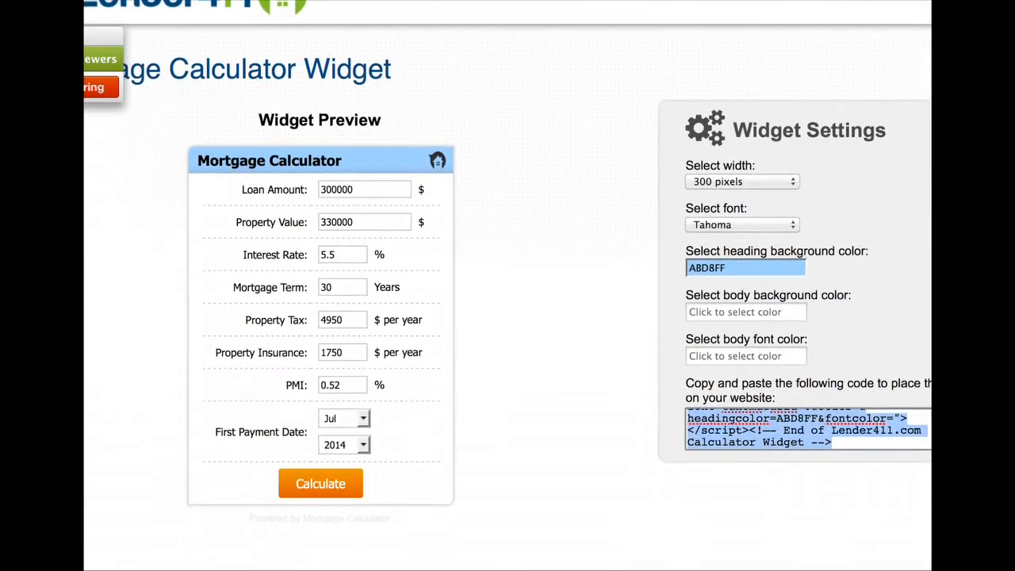
{"action": "key", "text": "super+Tab"}
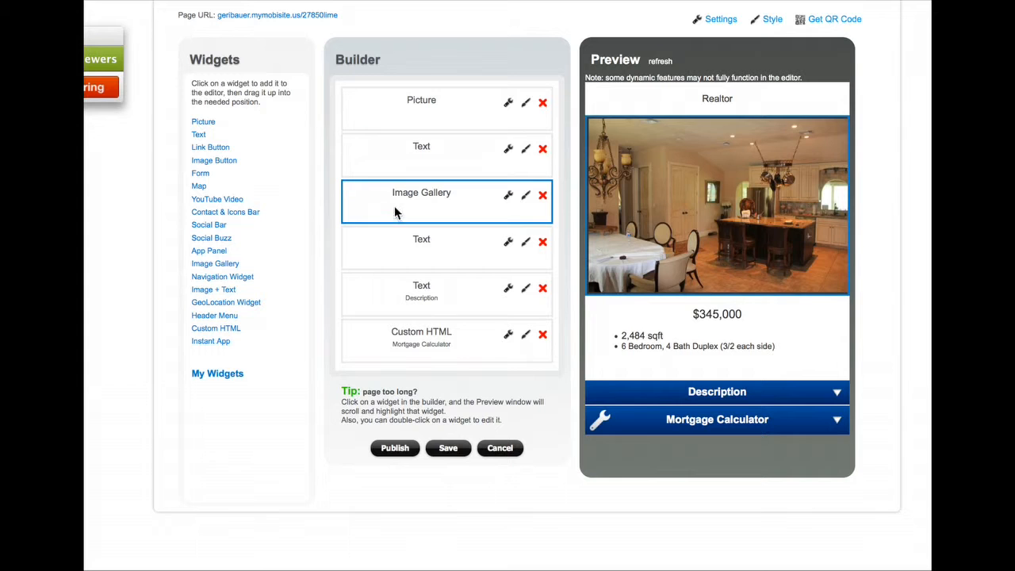
Replace the old MortgageLoan code in the Mortgage Calculator widget with the Lender411 code
{"action": "left_click", "coordinate": [507, 334]}
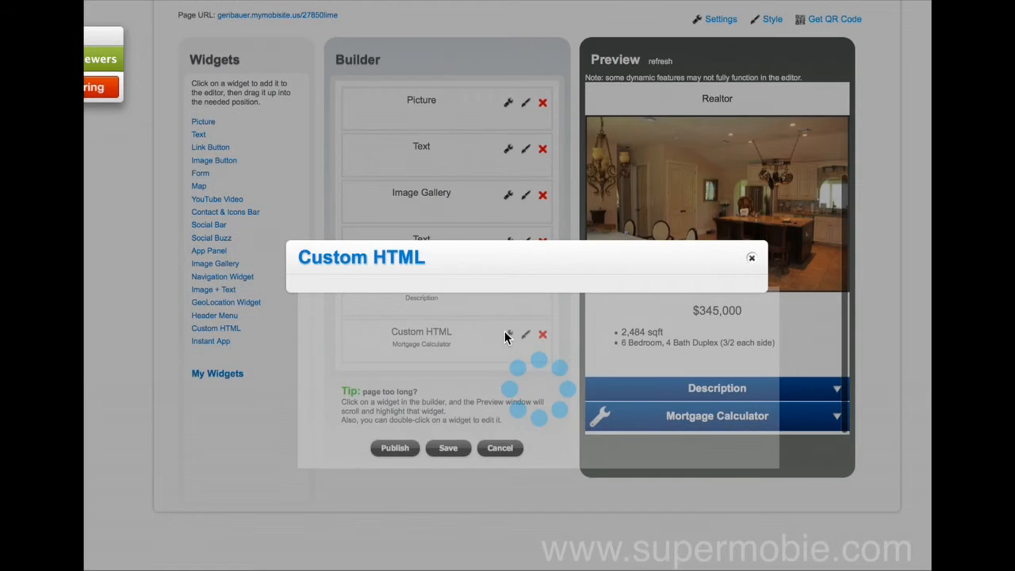
{"action": "left_click_drag", "start_coordinate": [450, 372], "coordinate": [291, 181]}
{"action": "key", "text": "BackSpace"}
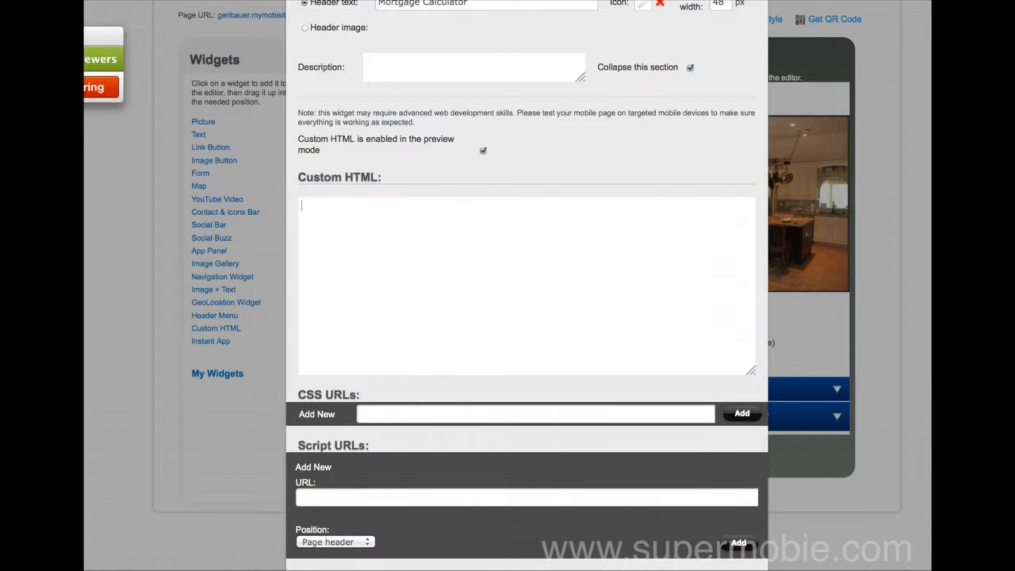
{"action": "type", "text": "<!-- Start of Lender411.com Calculator Widget --><div id=\"l411-calc-widget-holder\"><center><a id=\"l411-widget-link\" style=\"color: #eeeeee; font-size: 9px;\" href=\"http://www.lender411.com/mortgage-calculators/\" target=\"_blank\">Powered by Mortgage Calculator</a></center></div><script src=\"//cdn.lender411.com/widgets/js/calculator.js?width=300&font=tahoma&afid=0&color=&headingcolor=ABD8FF&fontcolor=\"></script><!-- End of Lender411.com Calculator Widget -->"}
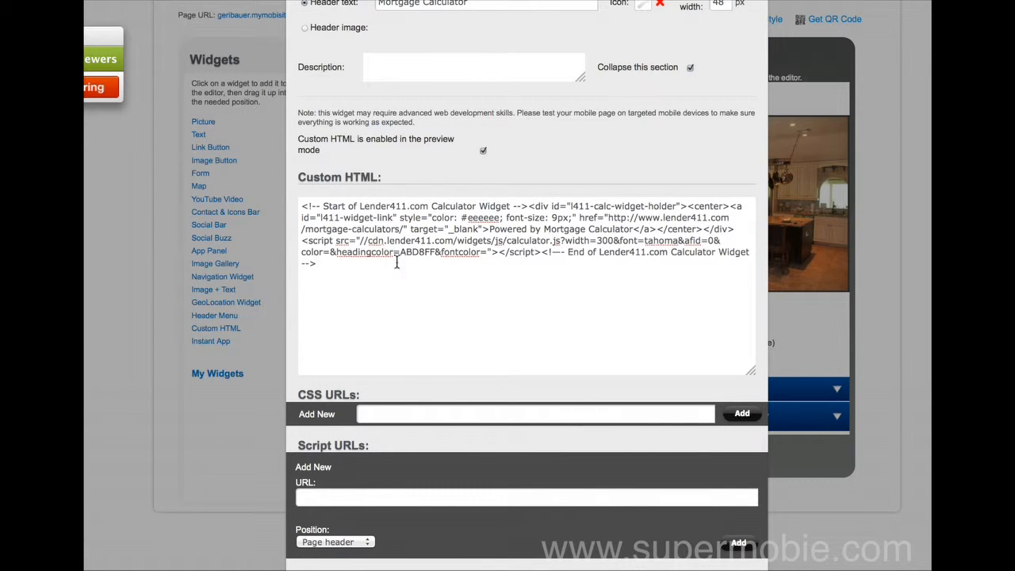
{"action": "left_click", "coordinate": [514, 569]}
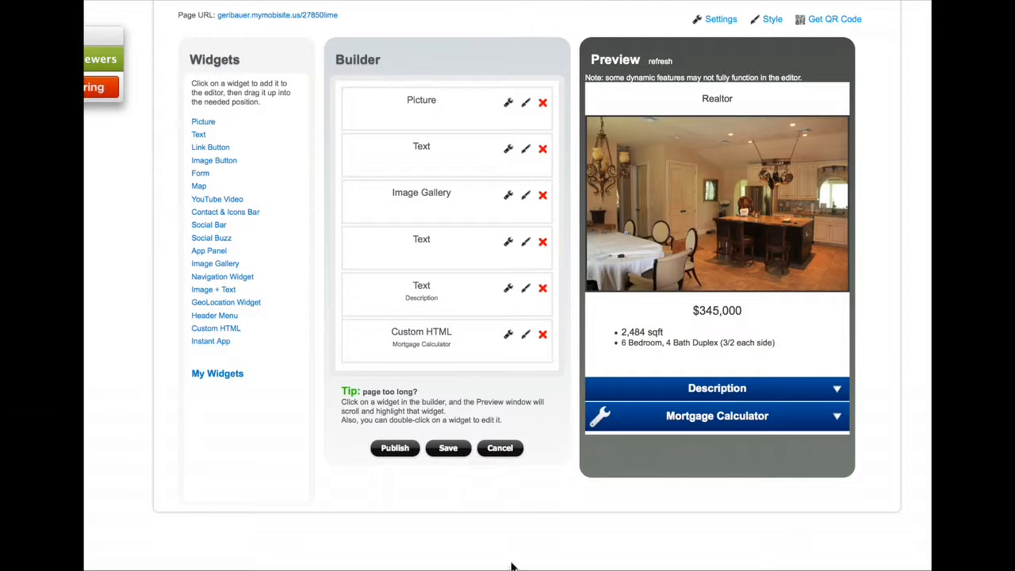
Expand the Mortgage Calculator section in the preview to check it, then collapse it
{"action": "scroll", "coordinate": [767, 363], "scroll_direction": "down", "scroll_amount": 3}
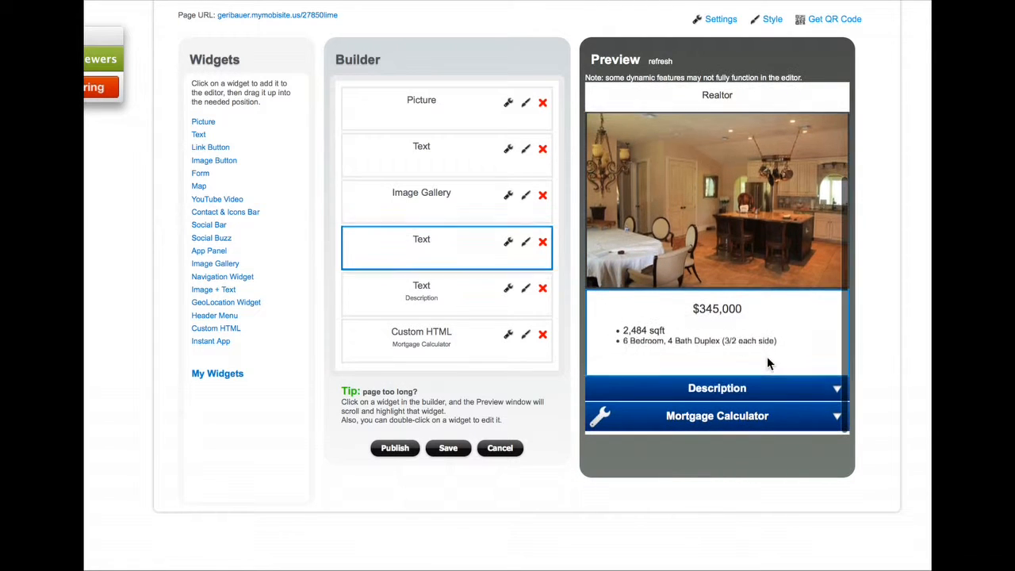
{"action": "left_click", "coordinate": [835, 418]}
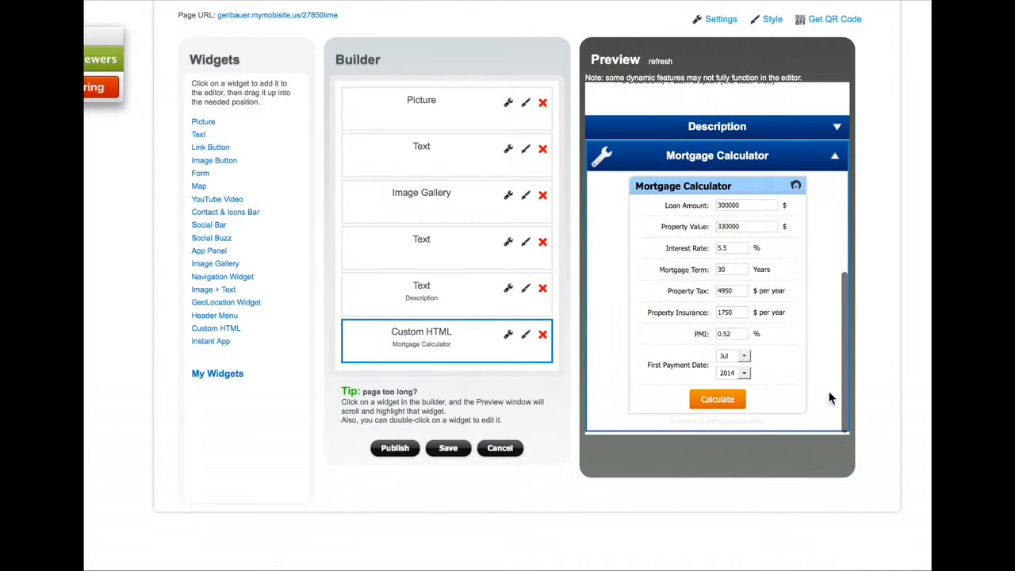
{"action": "left_click", "coordinate": [835, 160]}
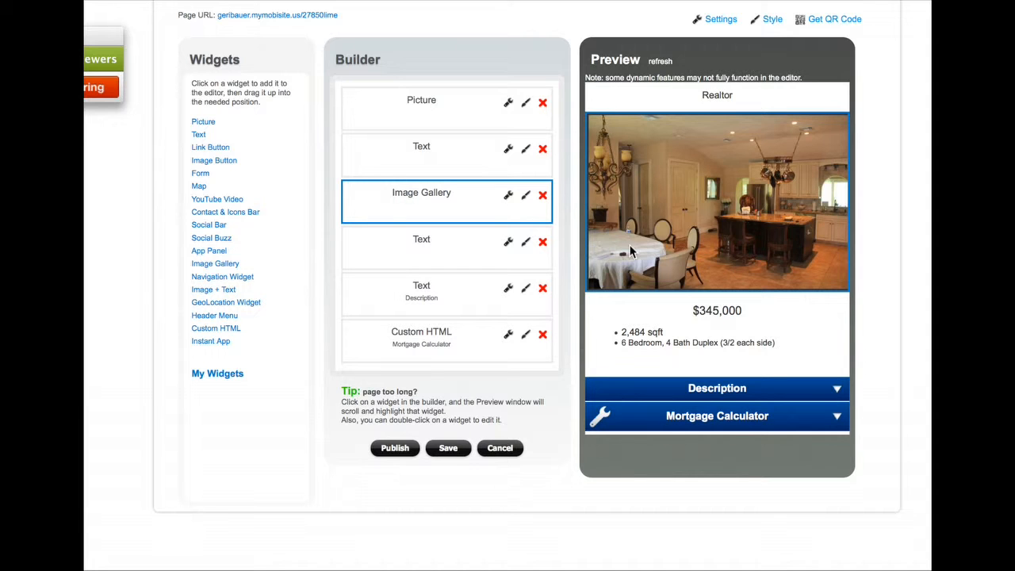
{"action": "scroll", "coordinate": [633, 252], "scroll_direction": "up", "scroll_amount": 1}
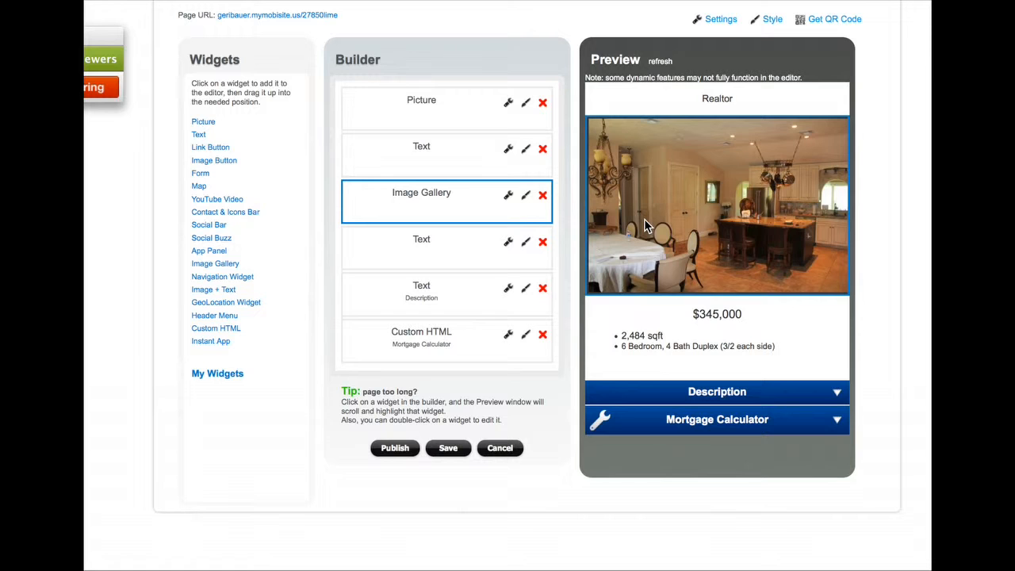
{"action": "scroll", "coordinate": [660, 287], "scroll_direction": "down", "scroll_amount": 1}
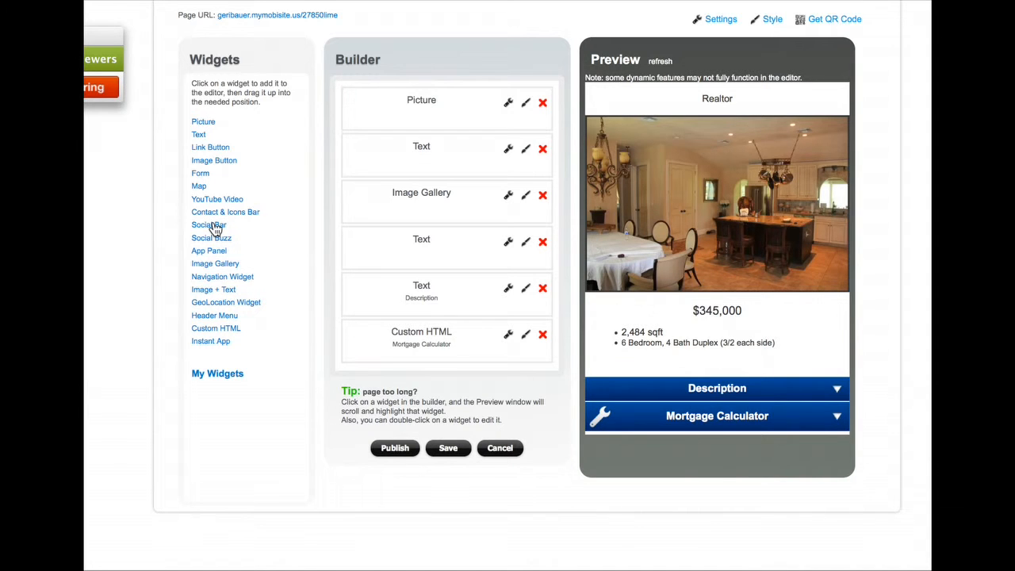
Add a social bar with Twitter, Facebook, YouTube, LinkedIn and Google Plus links, keeping default icons
{"action": "left_click", "coordinate": [215, 227]}
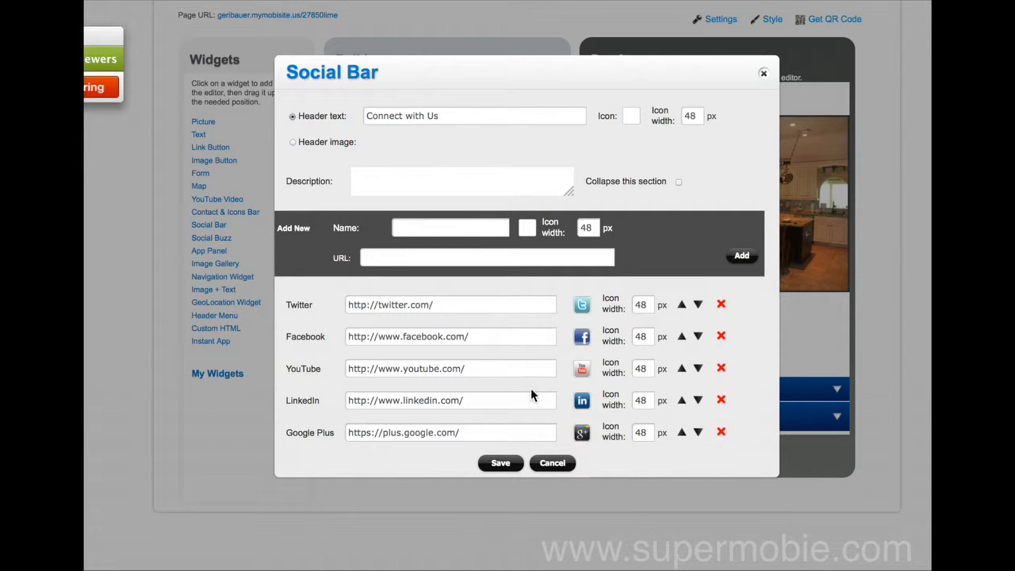
{"action": "left_click", "coordinate": [583, 369]}
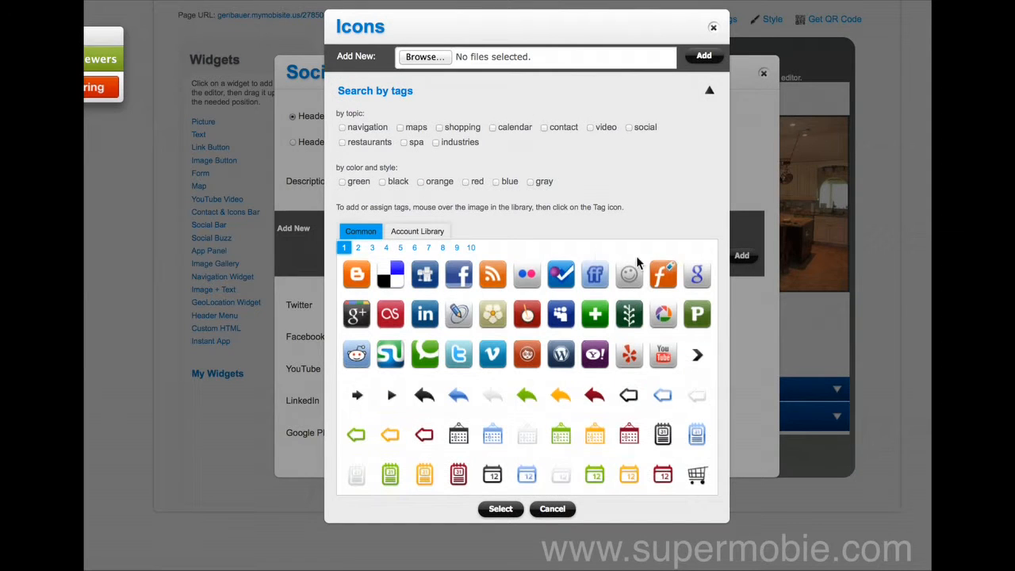
{"action": "left_click", "coordinate": [553, 509]}
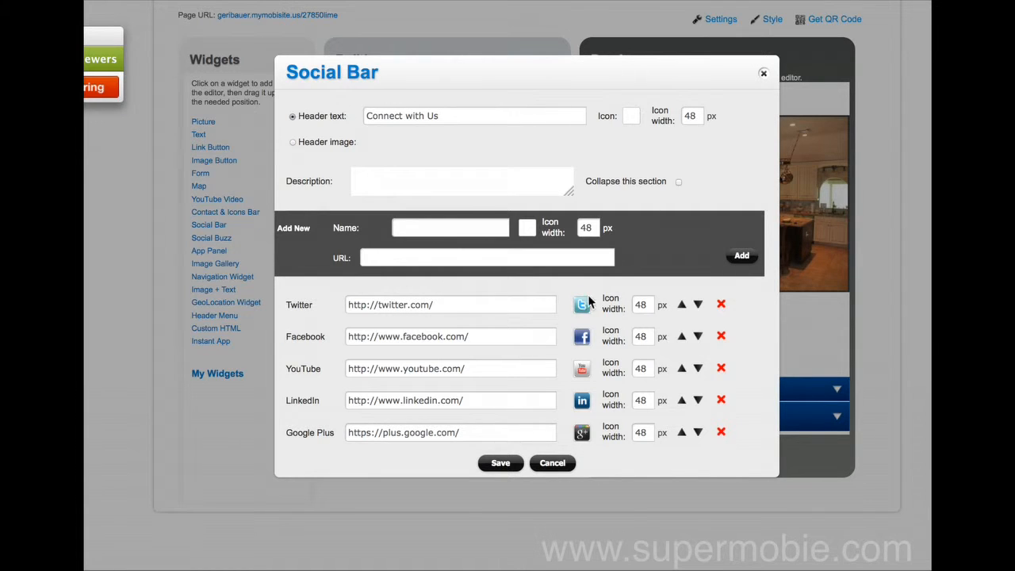
{"action": "left_click", "coordinate": [722, 307]}
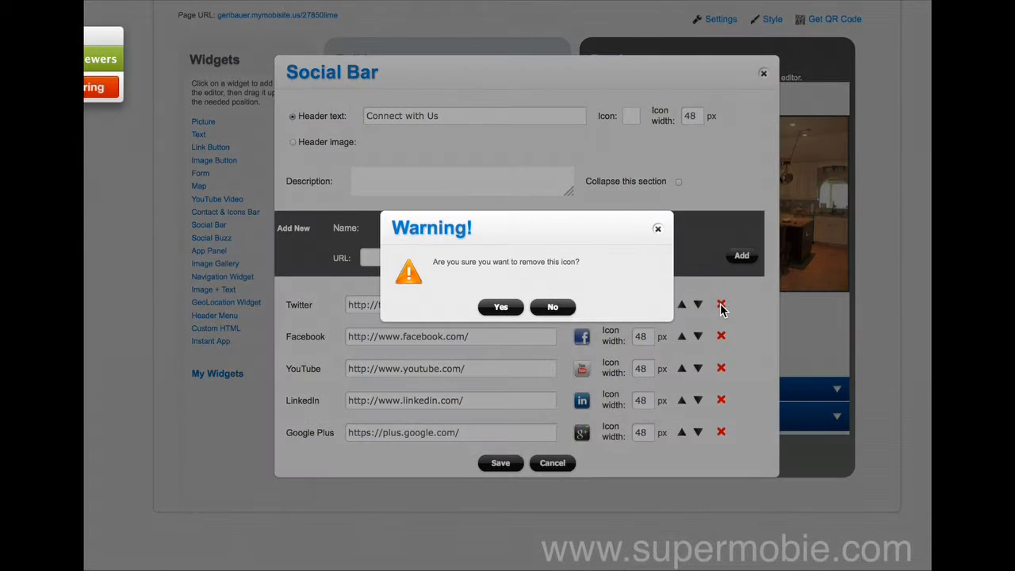
{"action": "left_click", "coordinate": [551, 309]}
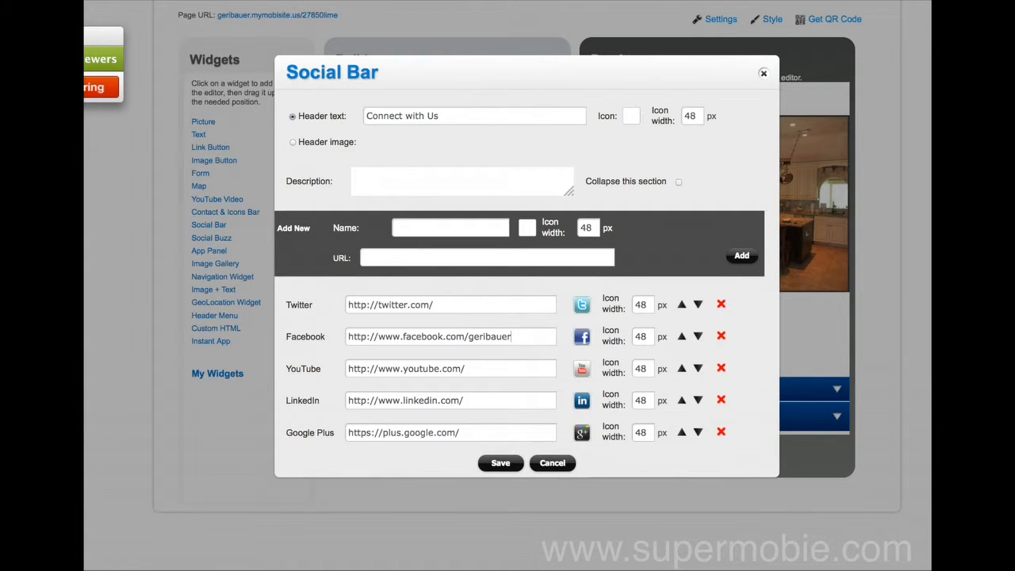
{"action": "left_click", "coordinate": [509, 465]}
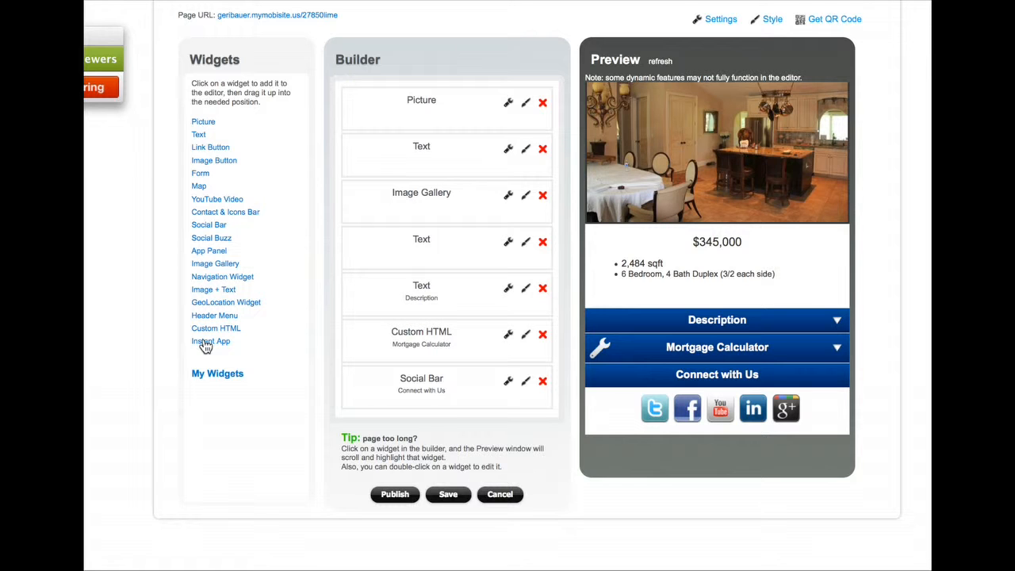
Add an Instant App section with header 'Download this listing now!' and save it
{"action": "left_click", "coordinate": [208, 343]}
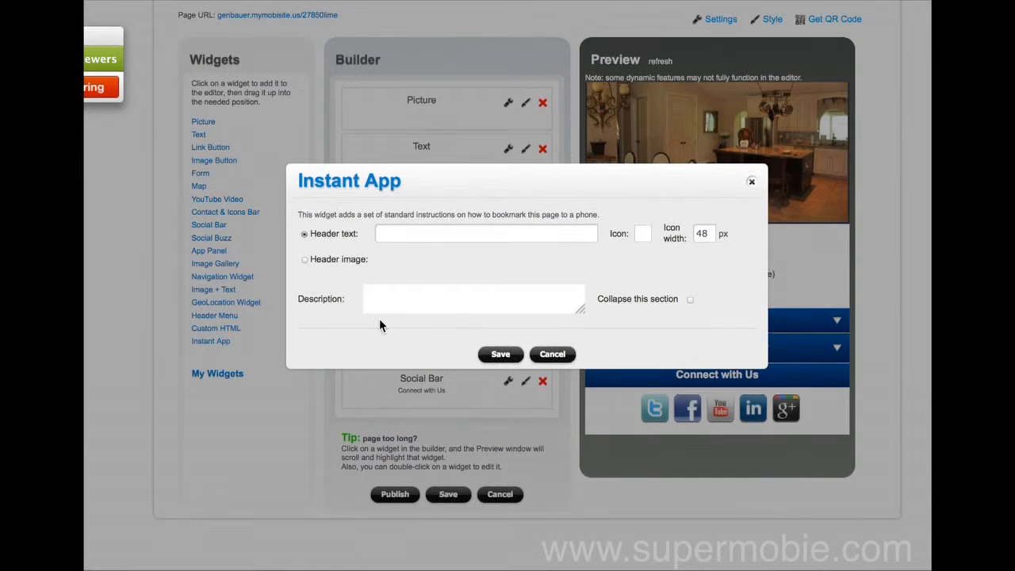
{"action": "type", "text": "Download T"}
{"action": "key", "text": "BackSpace"}
{"action": "type", "text": "this listing"}
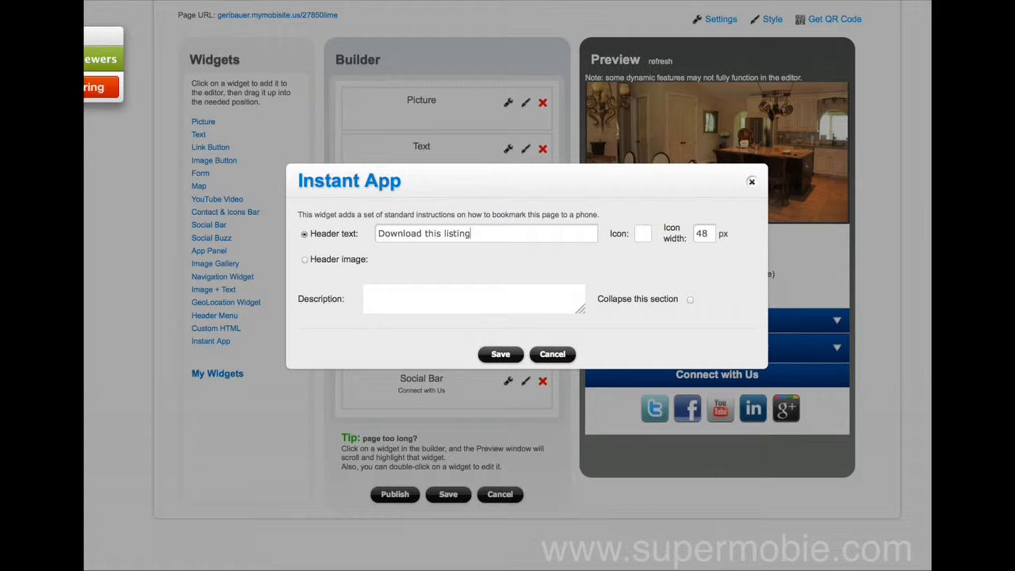
{"action": "type", "text": " New"}
{"action": "key", "text": "BackSpace"}
{"action": "key", "text": "BackSpace"}
{"action": "key", "text": "BackSpace"}
{"action": "type", "text": "now!1"}
{"action": "key", "text": "BackSpace"}
{"action": "type", "text": "!"}
{"action": "left_click", "coordinate": [500, 355]}
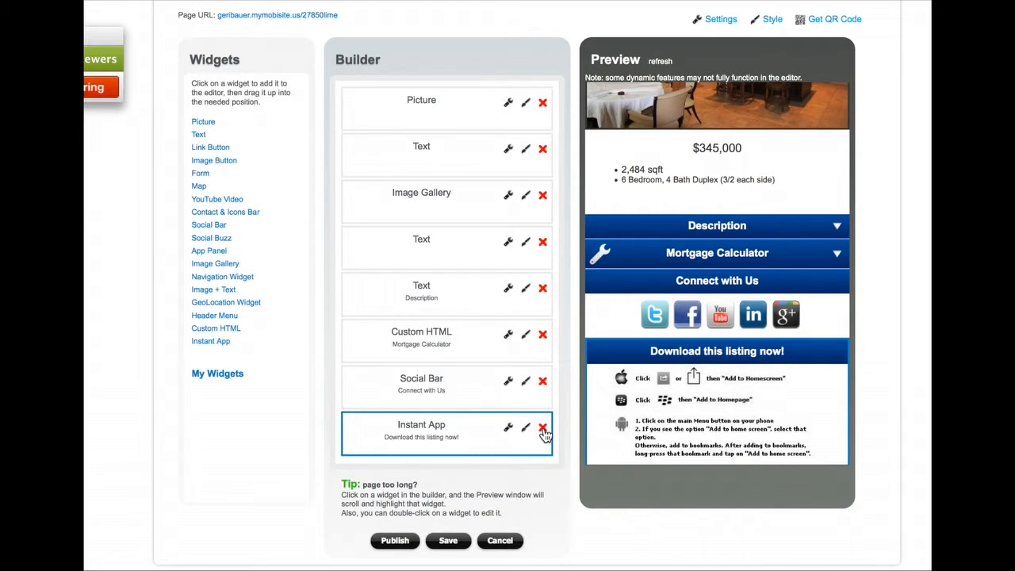
Select the social bar, Mortgage Calculator and Description sections in the Builder list
{"action": "left_click", "coordinate": [457, 388]}
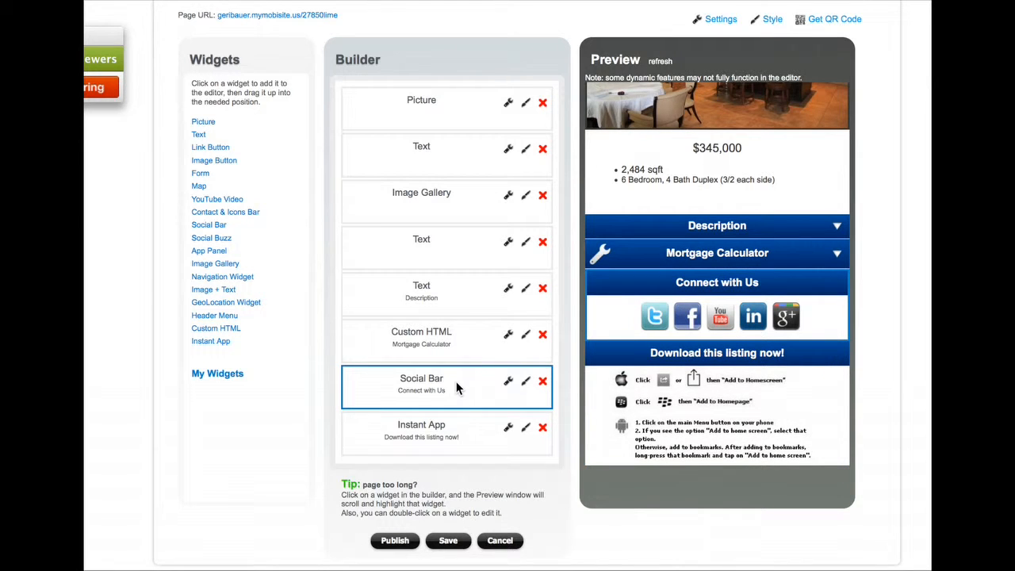
{"action": "left_click", "coordinate": [457, 344]}
{"action": "left_click", "coordinate": [458, 302]}
Try repositioning the social bar section within the Builder list
{"action": "left_click", "coordinate": [459, 331]}
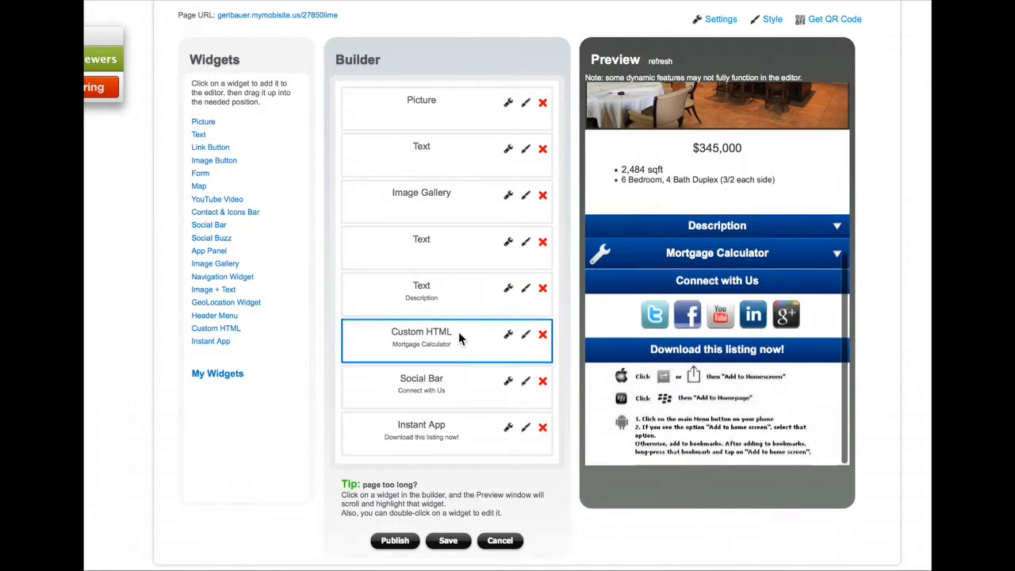
{"action": "left_click", "coordinate": [455, 426]}
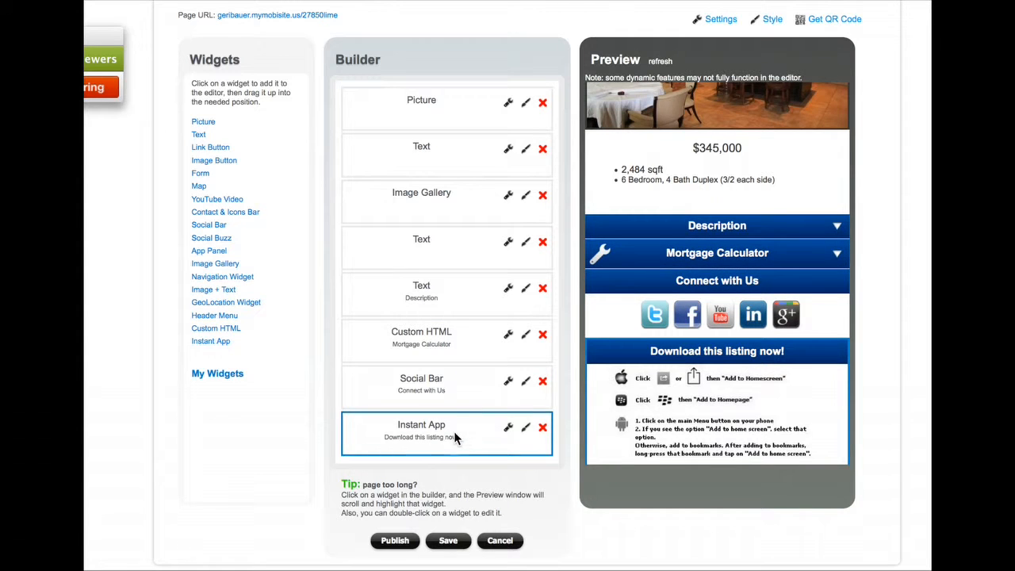
{"action": "left_click", "coordinate": [453, 391]}
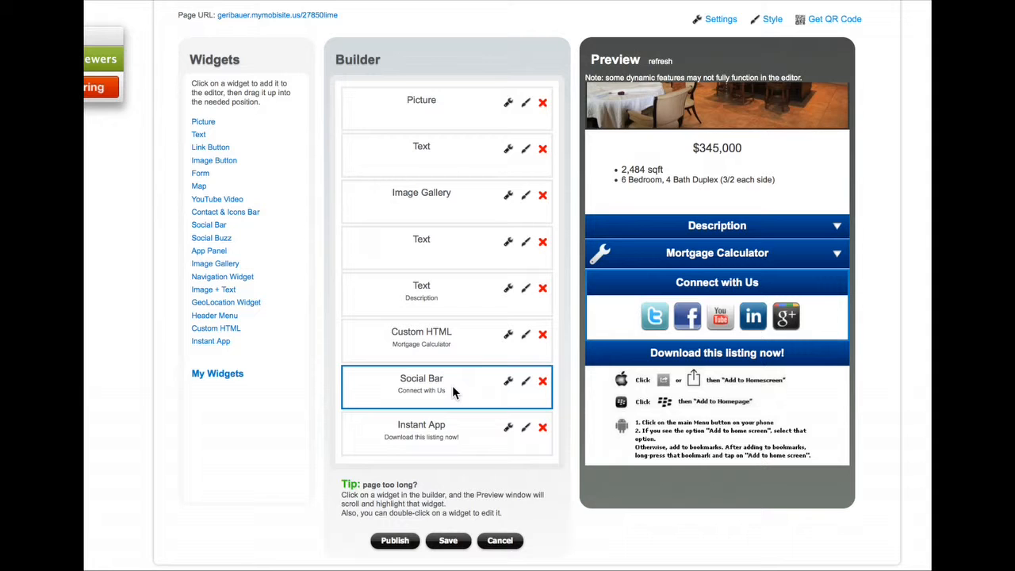
{"action": "left_click_drag", "start_coordinate": [452, 386], "coordinate": [456, 286]}
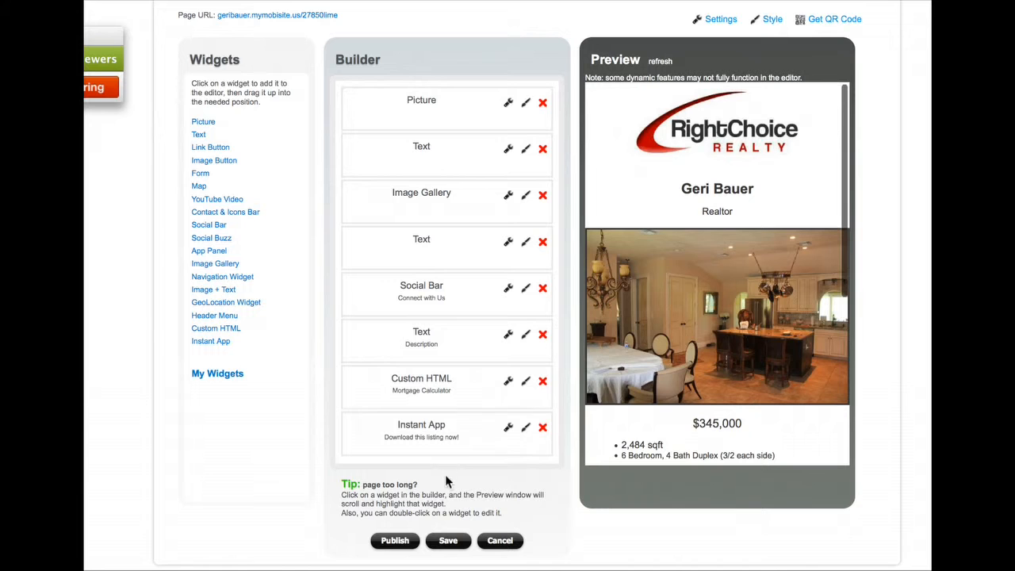
{"action": "scroll", "coordinate": [635, 261], "scroll_direction": "down", "scroll_amount": 5}
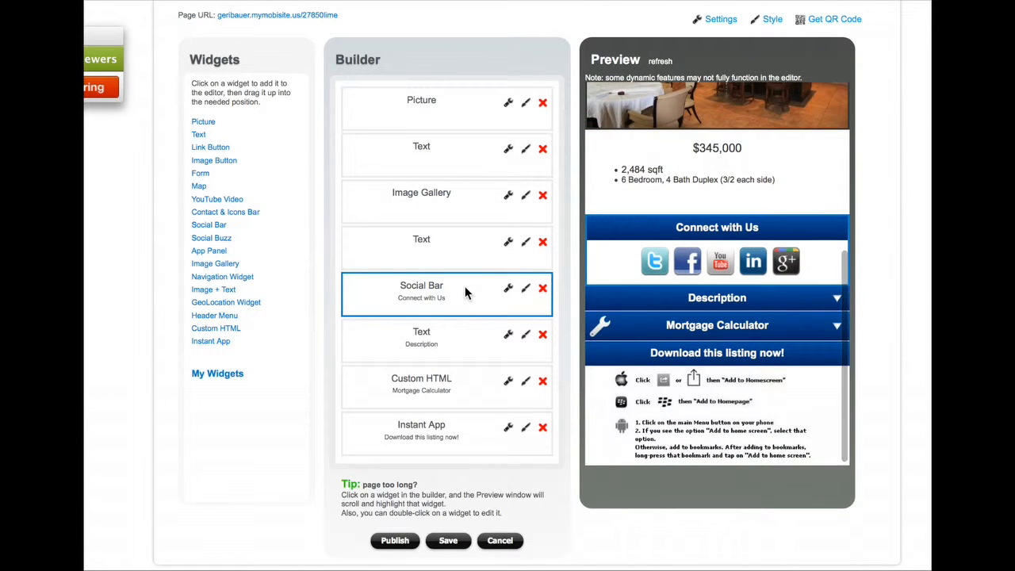
{"action": "left_click_drag", "start_coordinate": [465, 292], "coordinate": [463, 365]}
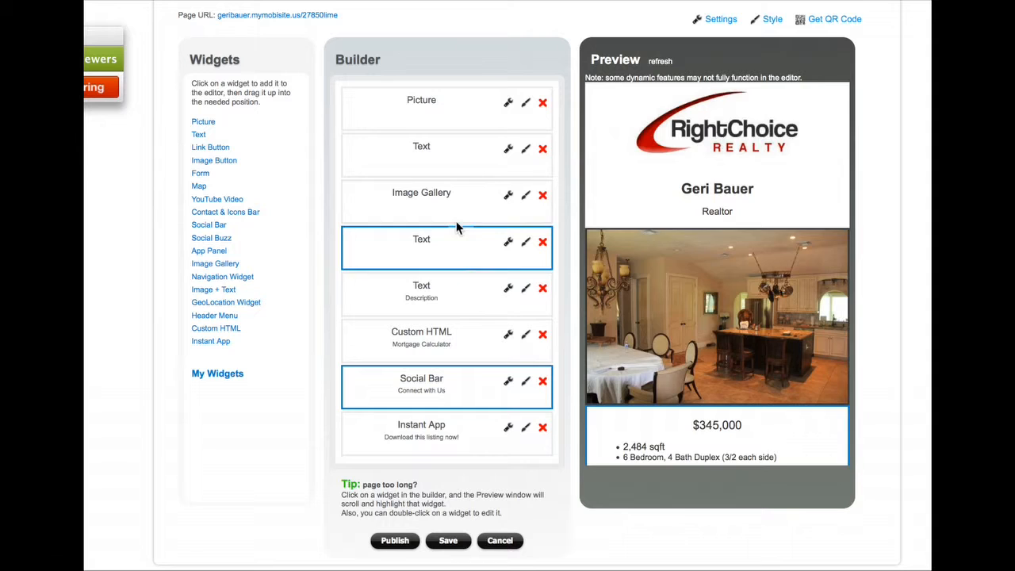
Move the agent name and Realtor title block below the photo gallery
{"action": "left_click", "coordinate": [459, 155]}
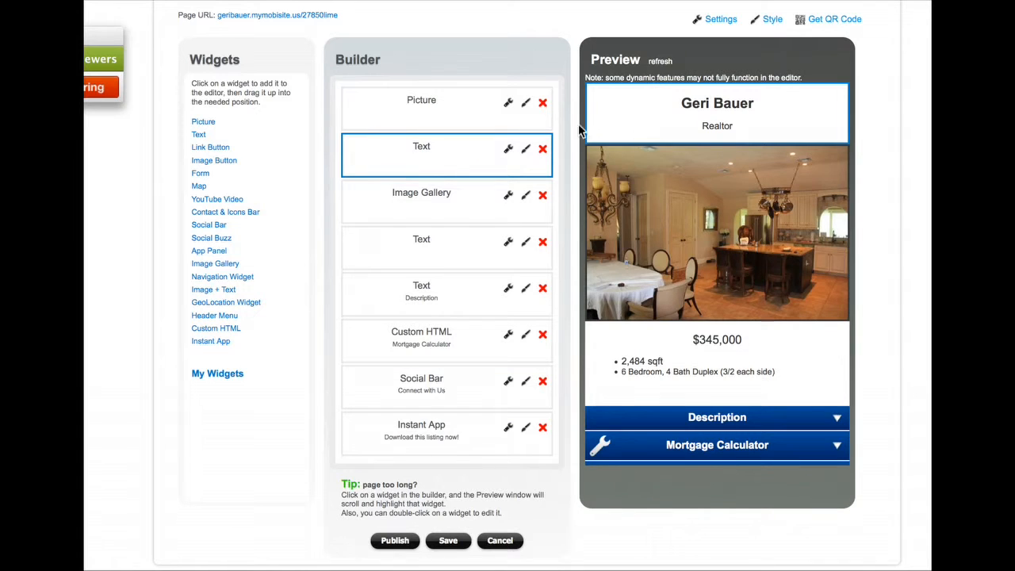
{"action": "left_click", "coordinate": [481, 150]}
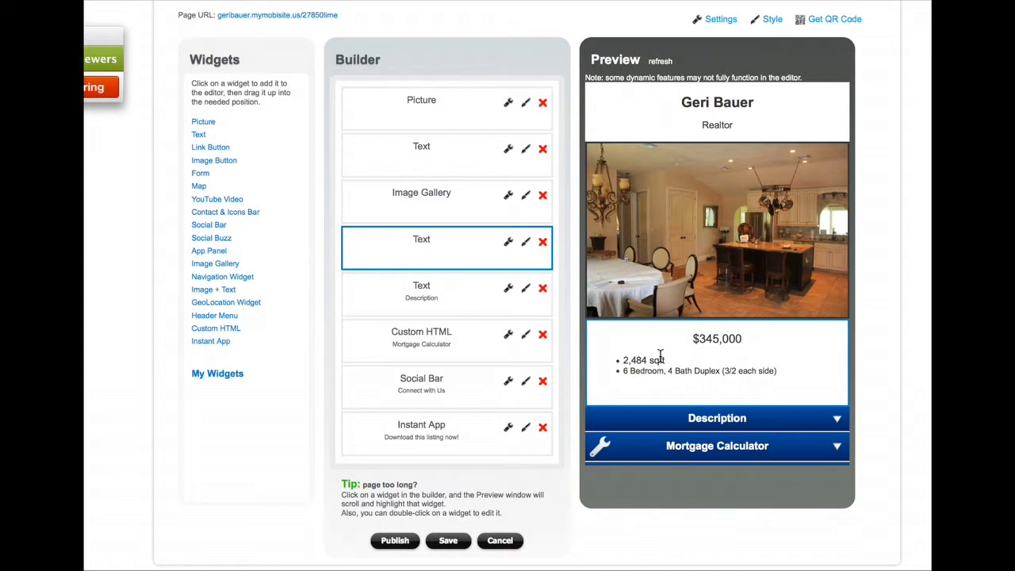
{"action": "left_click_drag", "start_coordinate": [469, 154], "coordinate": [467, 207]}
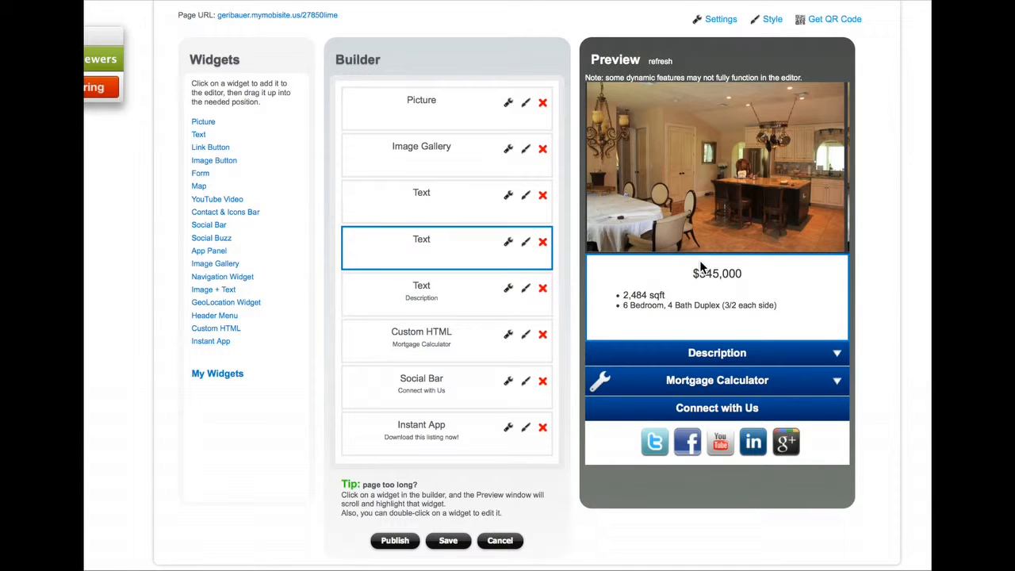
{"action": "scroll", "coordinate": [701, 268], "scroll_direction": "up", "scroll_amount": 2}
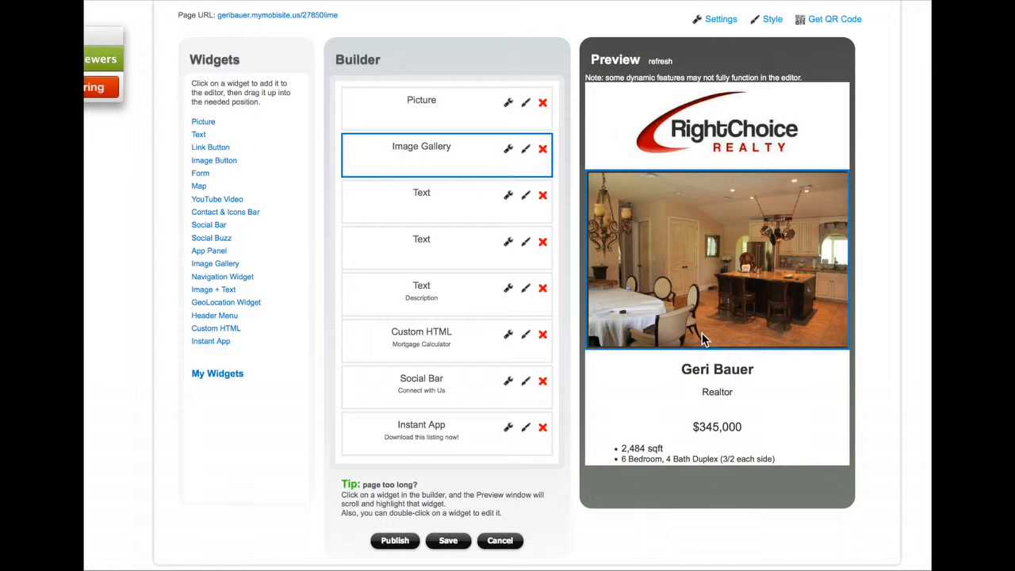
{"action": "left_click", "coordinate": [448, 547]}
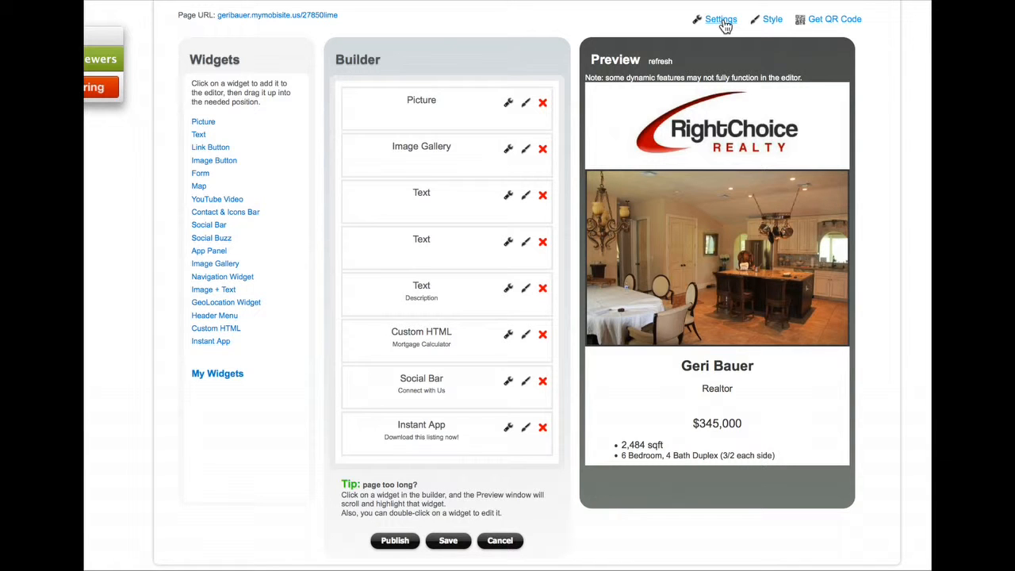
{"action": "left_click", "coordinate": [723, 22]}
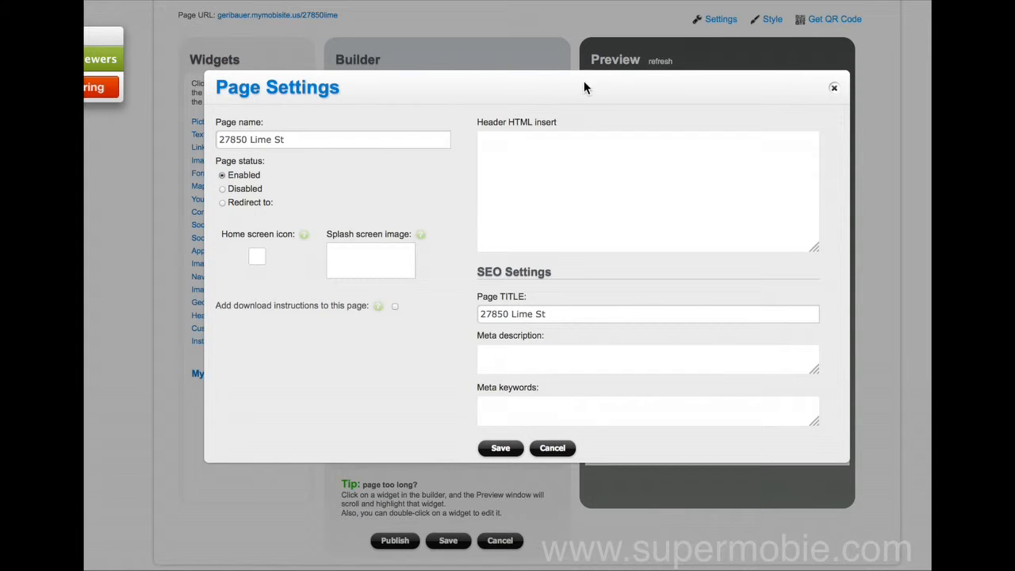
{"action": "double_click", "coordinate": [386, 138]}
{"action": "triple_click", "coordinate": [385, 139]}
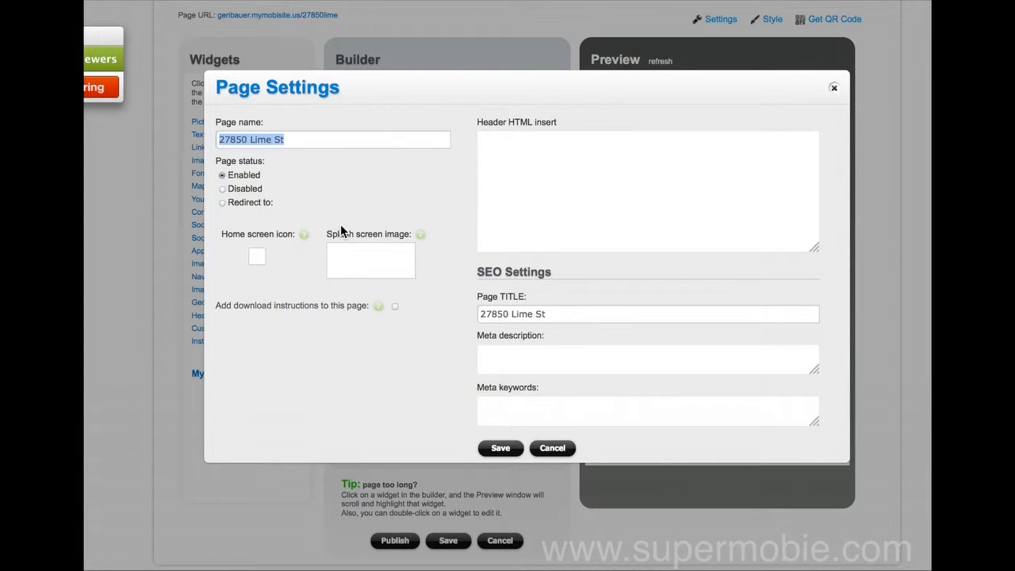
{"action": "left_click", "coordinate": [572, 316]}
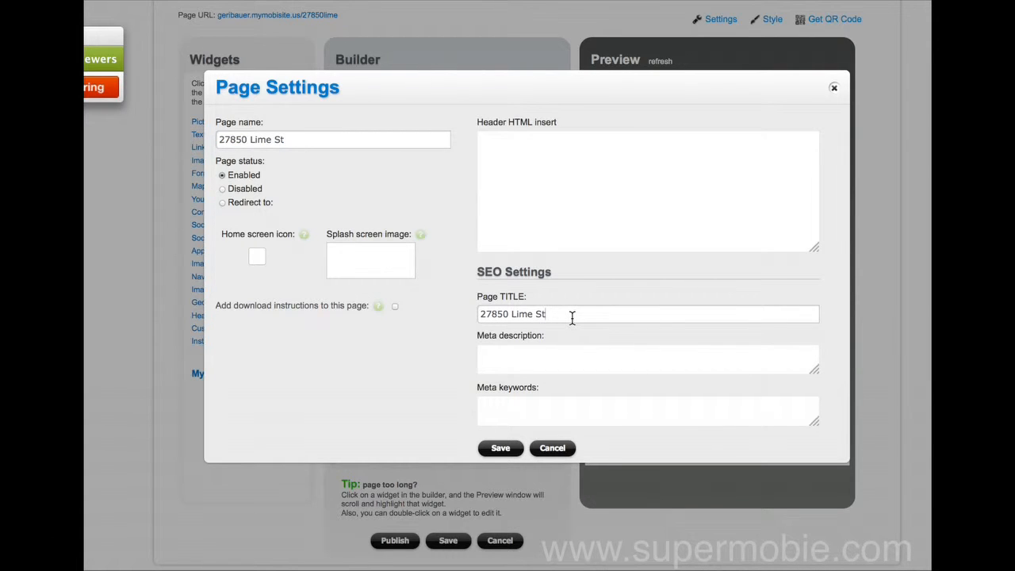
{"action": "left_click", "coordinate": [554, 356]}
Set meta keywords to 'DUPLEX IN FORT MYERS, investment properties in fort myers' and save
{"action": "left_click", "coordinate": [517, 402]}
{"action": "type", "text": "DUPLEX IN FORT MYERS, "}
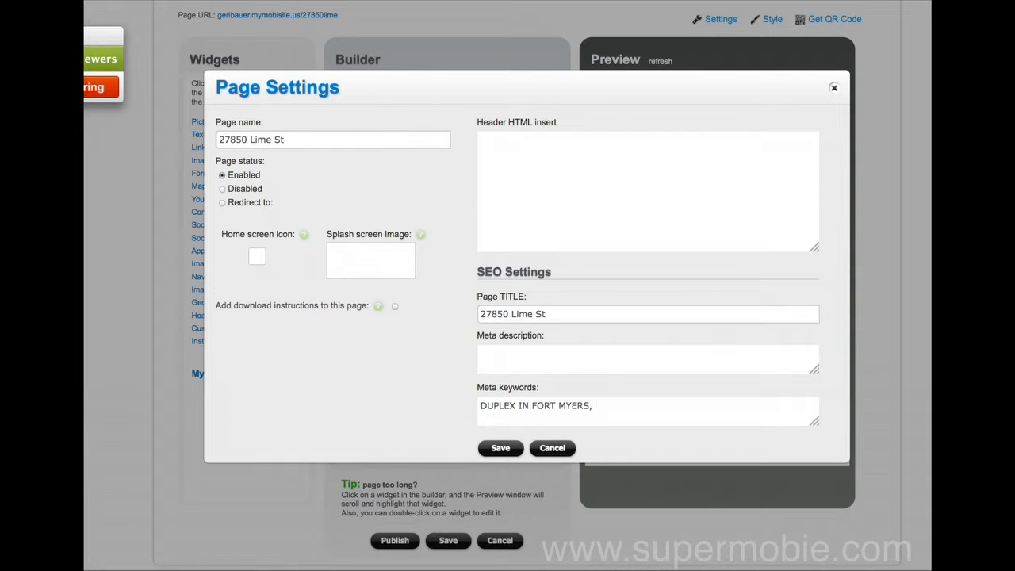
{"action": "type", "text": "investment properties in fort myers"}
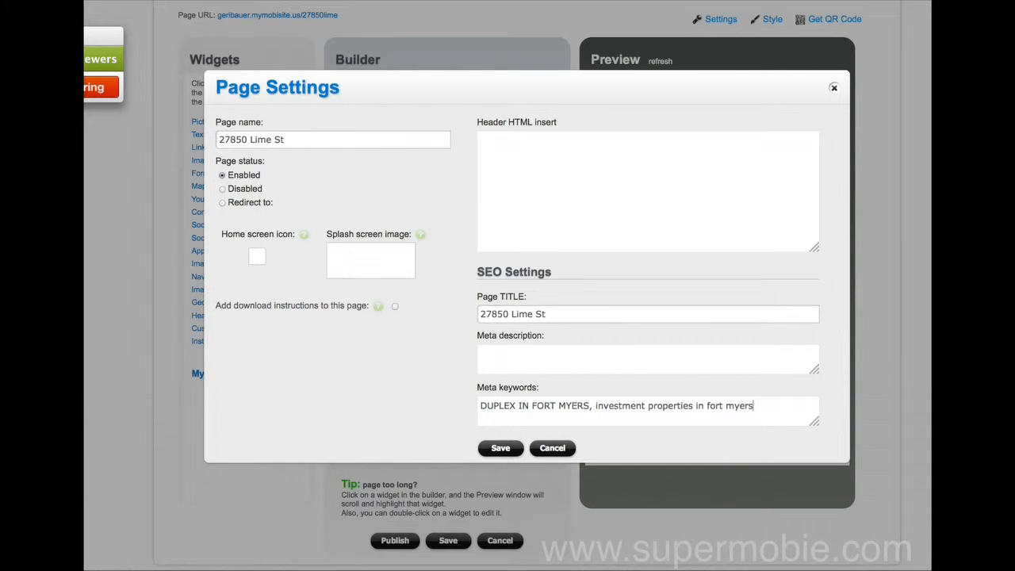
{"action": "left_click", "coordinate": [500, 449]}
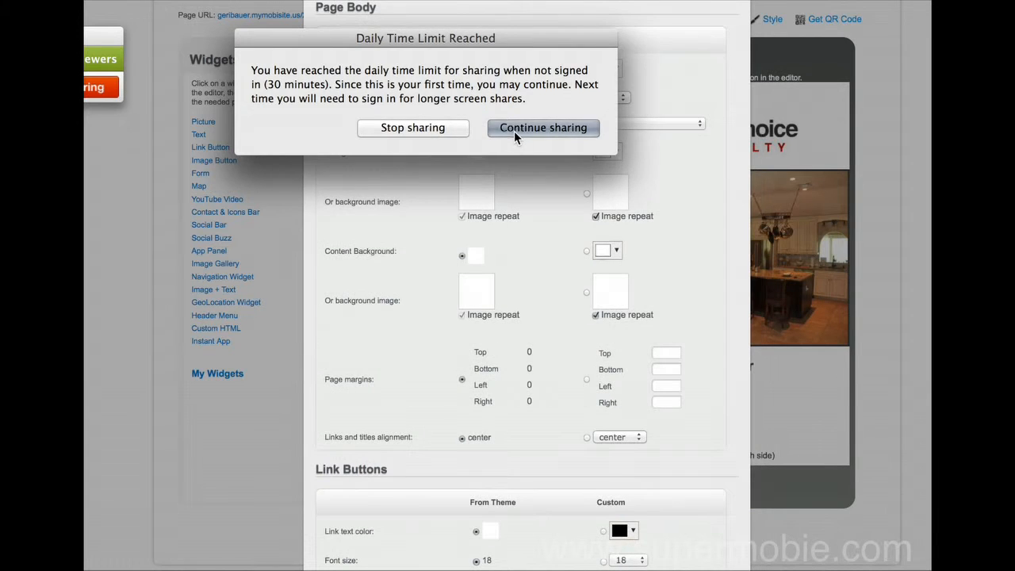
Dismiss the sharing notice and close the Style panel without changes
{"action": "left_click", "coordinate": [515, 131]}
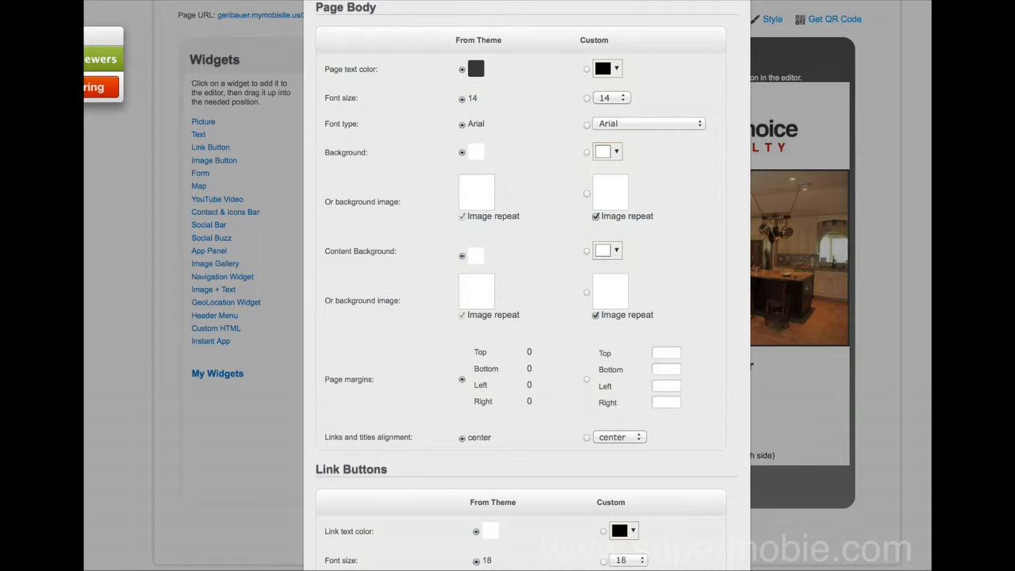
{"action": "key", "text": "Escape"}
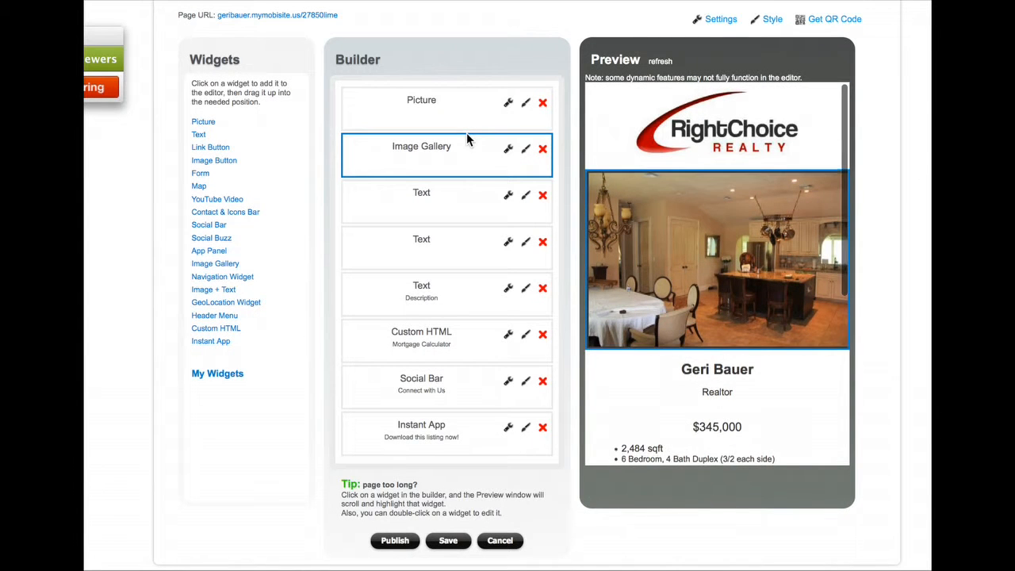
Review the listing page in the Preview, then save it
{"action": "scroll", "coordinate": [608, 231], "scroll_direction": "down", "scroll_amount": 4}
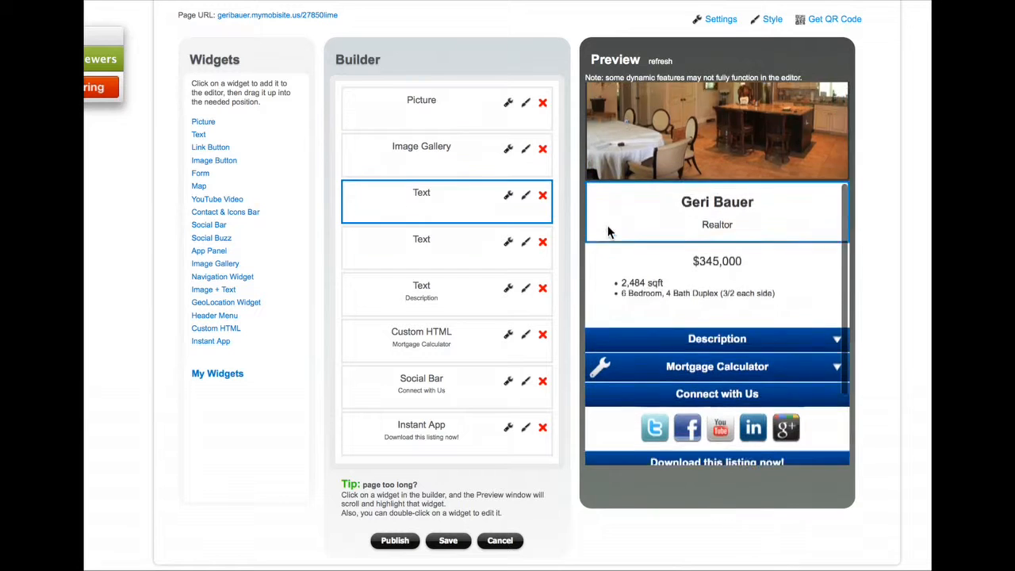
{"action": "scroll", "coordinate": [608, 230], "scroll_direction": "down", "scroll_amount": 3}
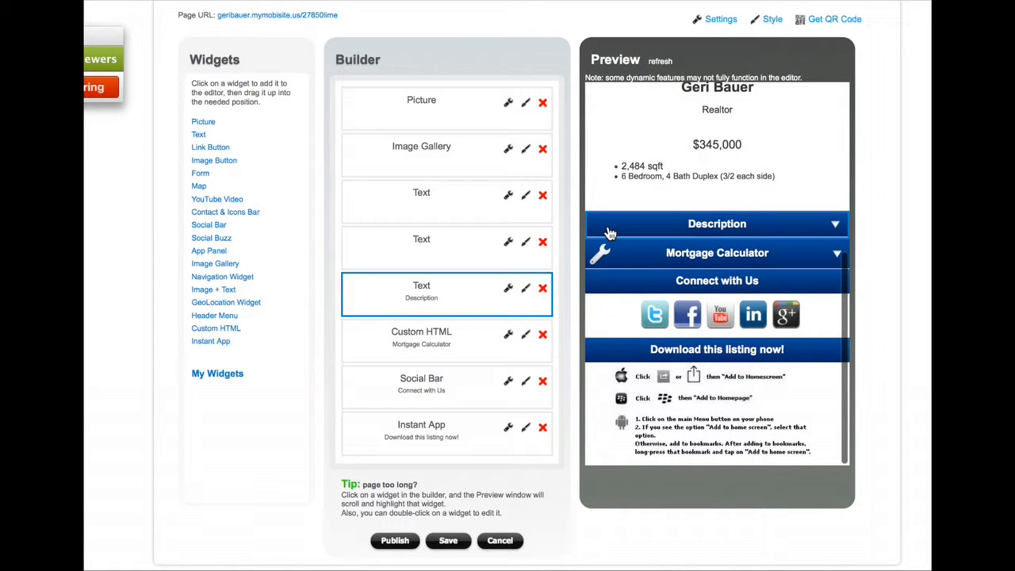
{"action": "left_click", "coordinate": [449, 541]}
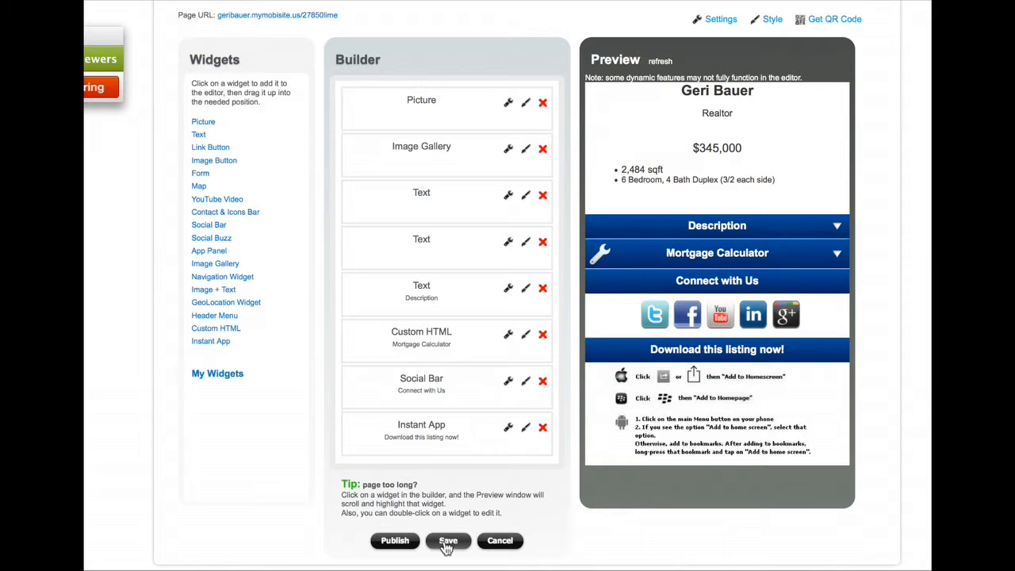
Delete the Instant App download widget from the listing page
{"action": "left_click", "coordinate": [544, 429]}
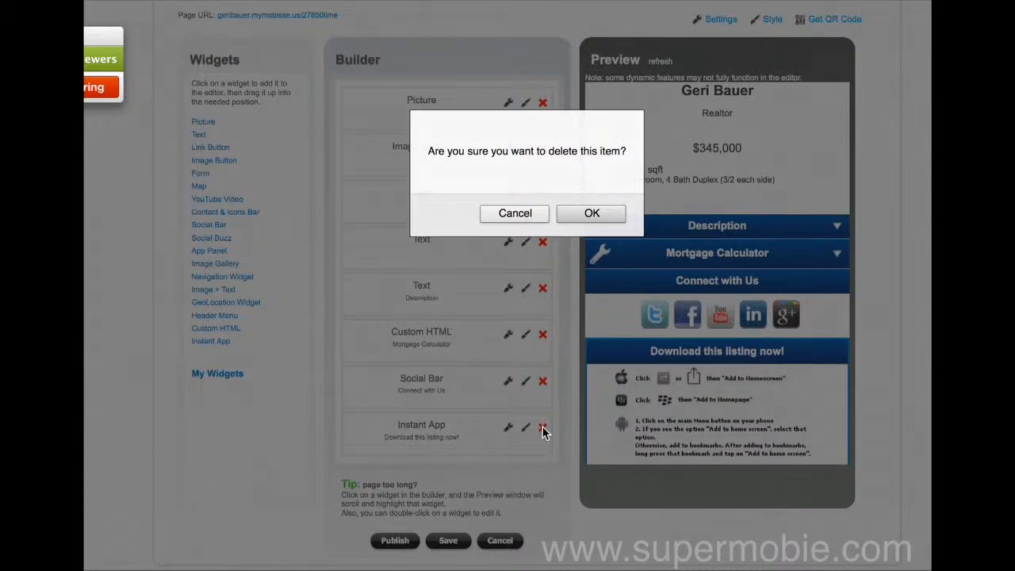
{"action": "left_click", "coordinate": [589, 212]}
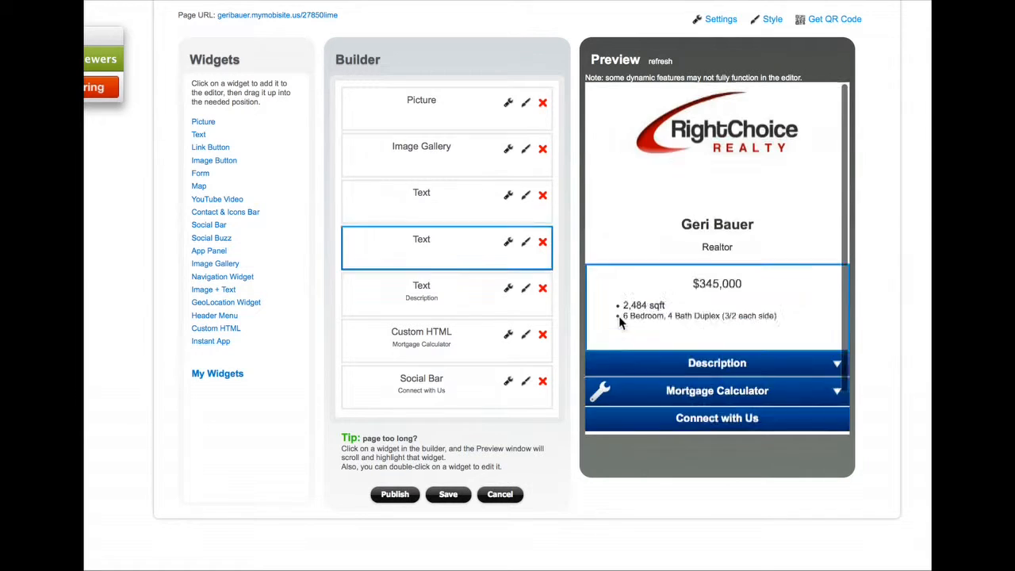
{"action": "scroll", "coordinate": [634, 350], "scroll_direction": "down", "scroll_amount": 4}
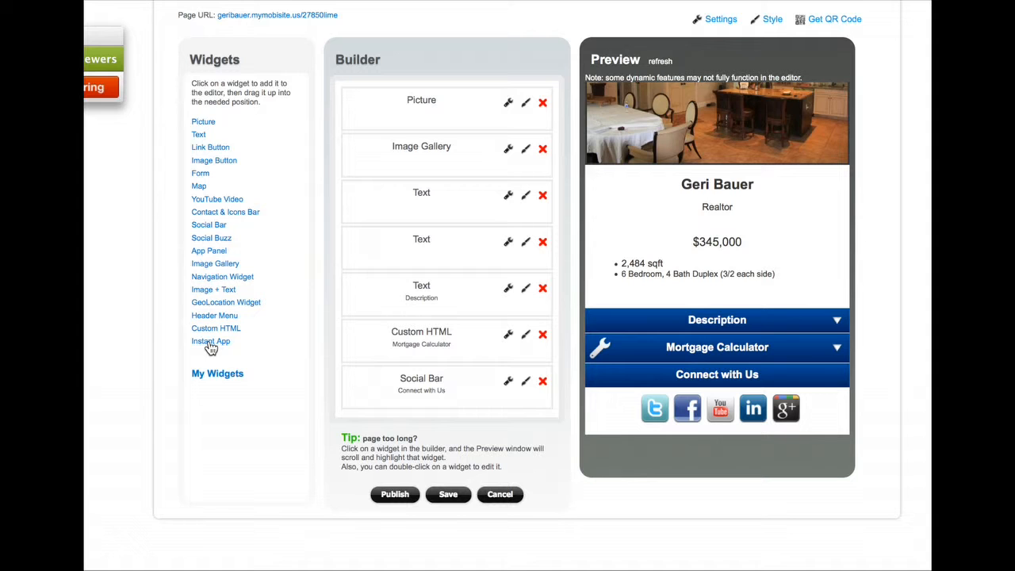
{"action": "left_click", "coordinate": [416, 205]}
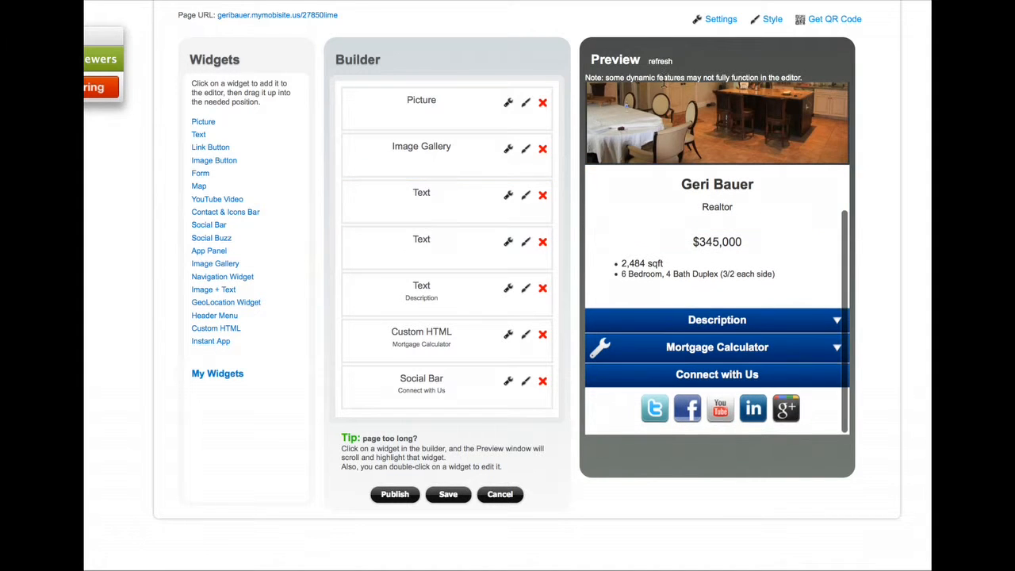
{"action": "left_click", "coordinate": [718, 20]}
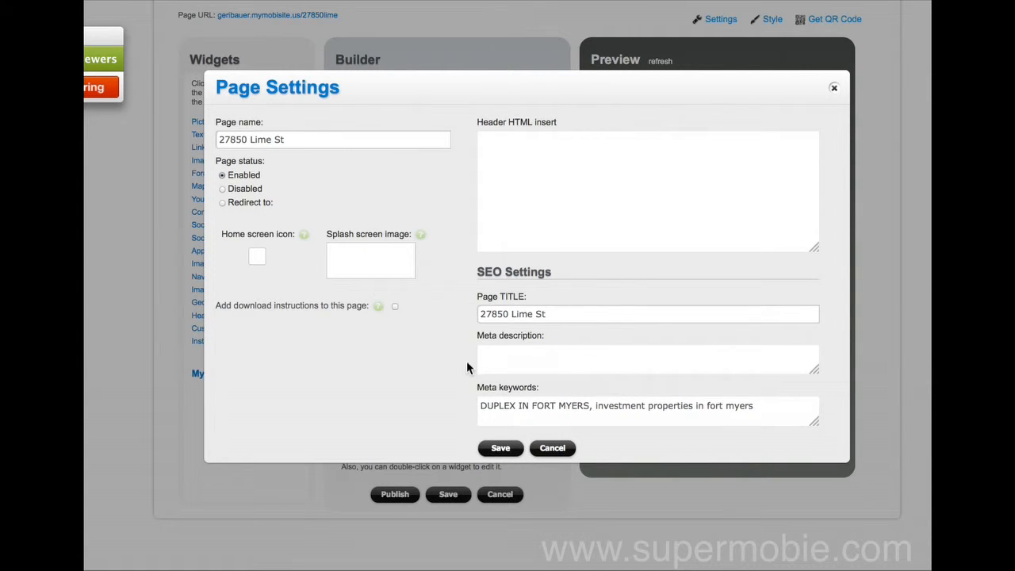
{"action": "left_click", "coordinate": [501, 449]}
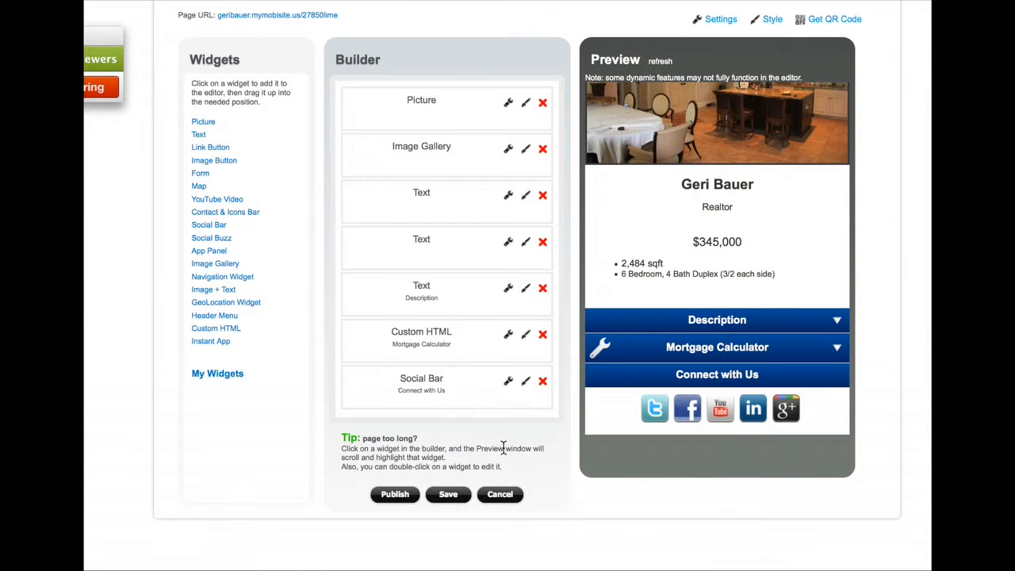
{"action": "scroll", "coordinate": [698, 328], "scroll_direction": "up", "scroll_amount": 5}
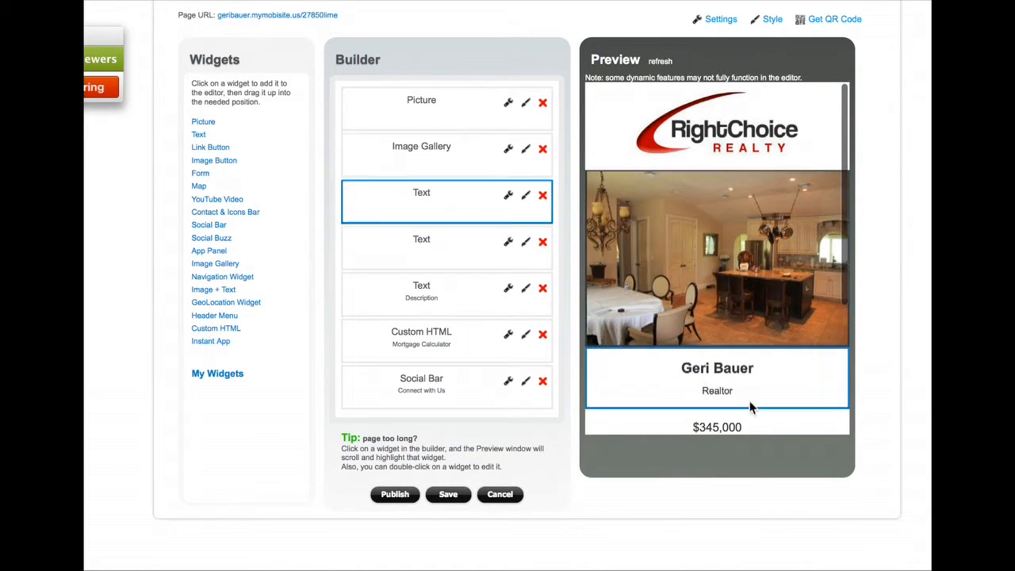
{"action": "scroll", "coordinate": [745, 161], "scroll_direction": "down", "scroll_amount": 1}
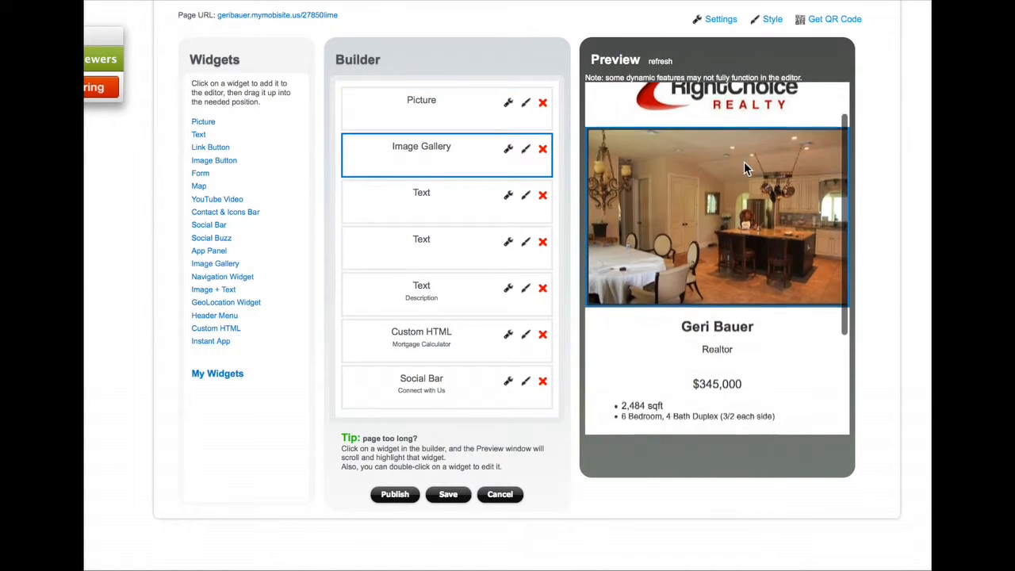
{"action": "scroll", "coordinate": [744, 162], "scroll_direction": "down", "scroll_amount": 2}
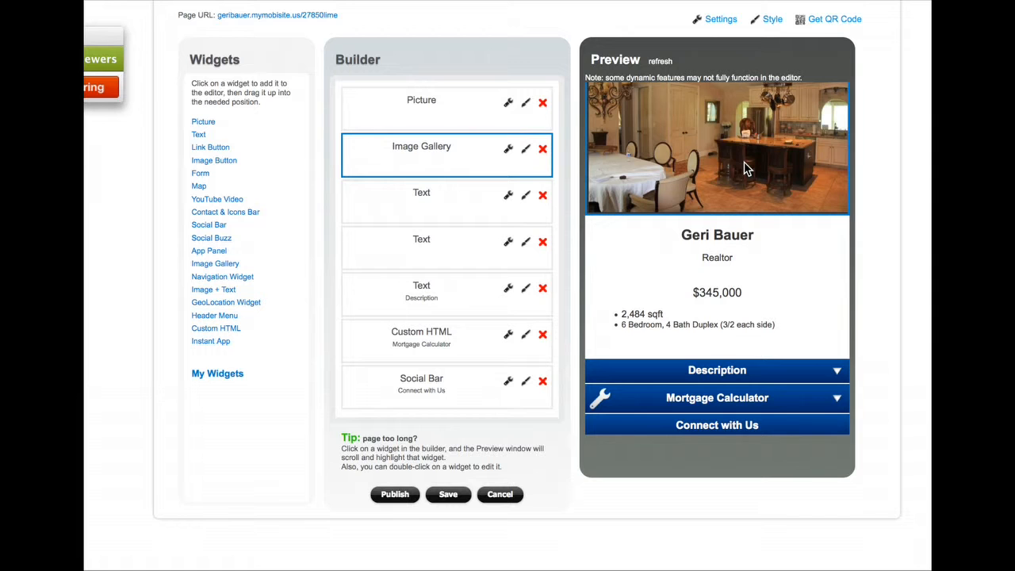
{"action": "scroll", "coordinate": [738, 134], "scroll_direction": "up", "scroll_amount": 1}
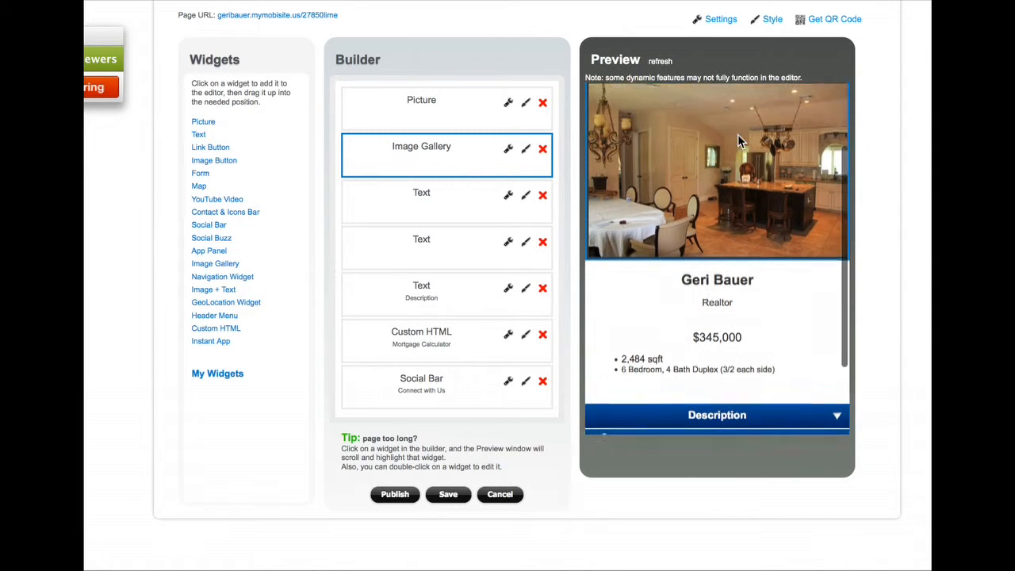
{"action": "scroll", "coordinate": [738, 134], "scroll_direction": "up", "scroll_amount": 2}
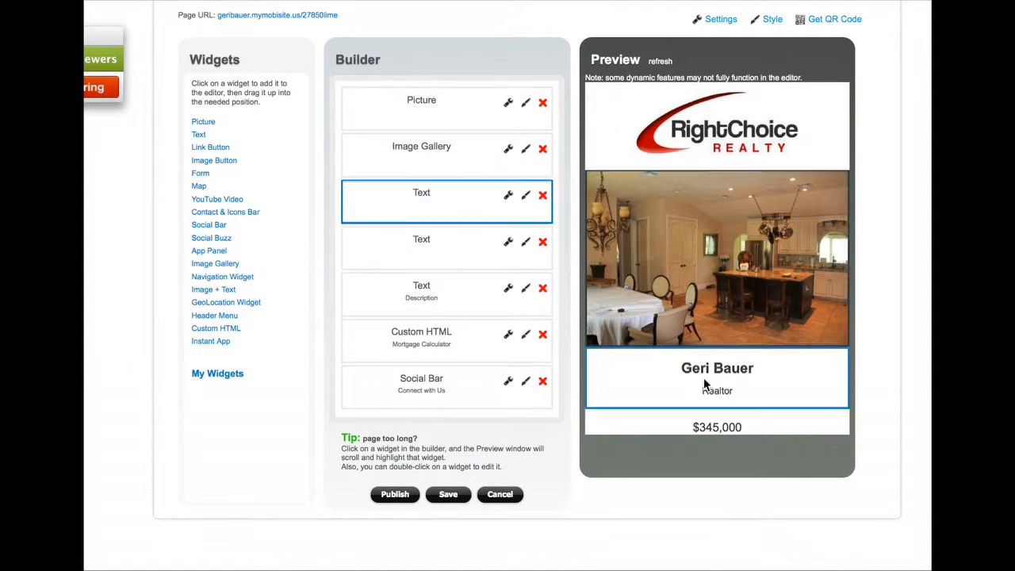
{"action": "left_click", "coordinate": [448, 497]}
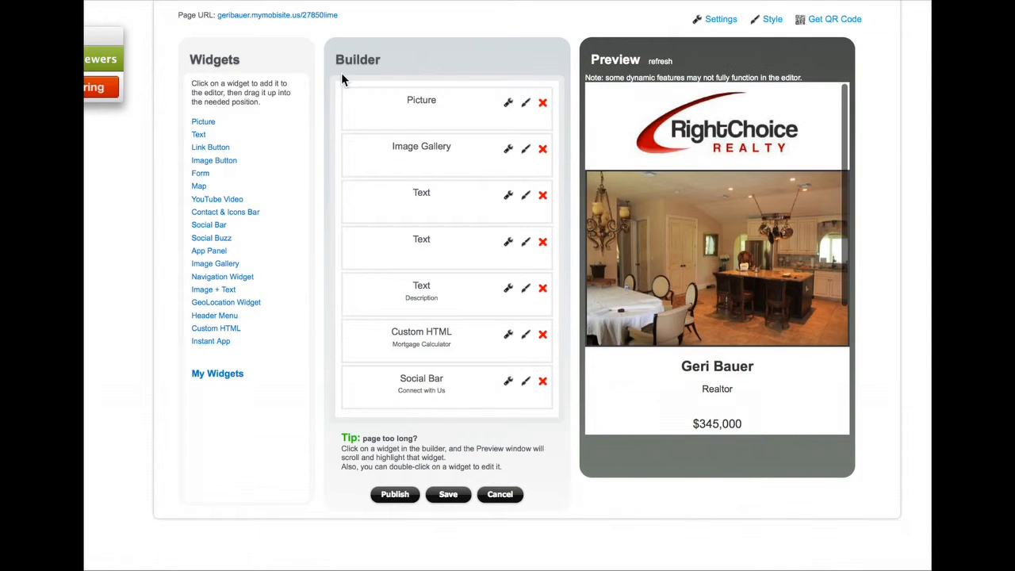
{"action": "left_click", "coordinate": [448, 496]}
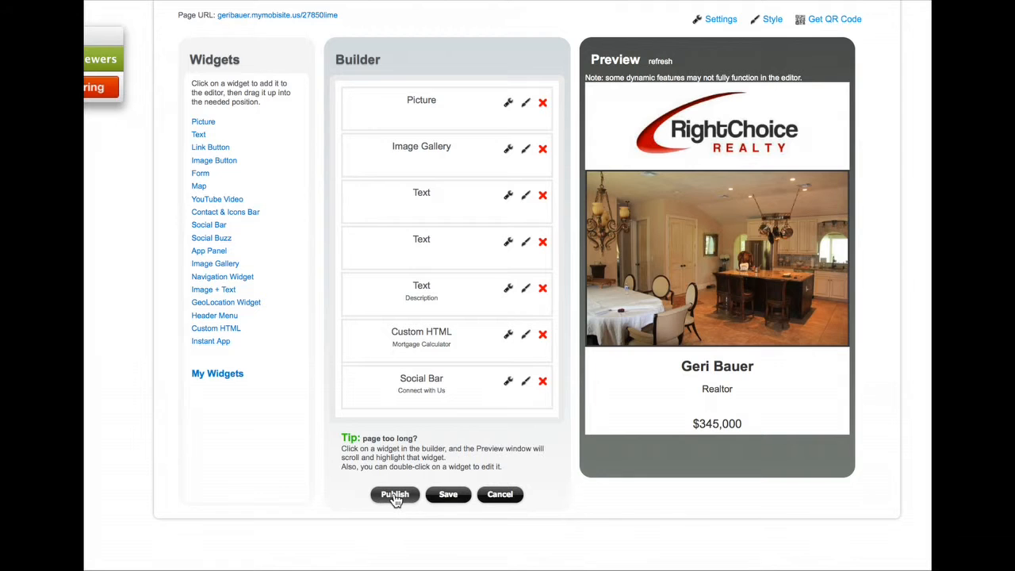
{"action": "left_click", "coordinate": [395, 495]}
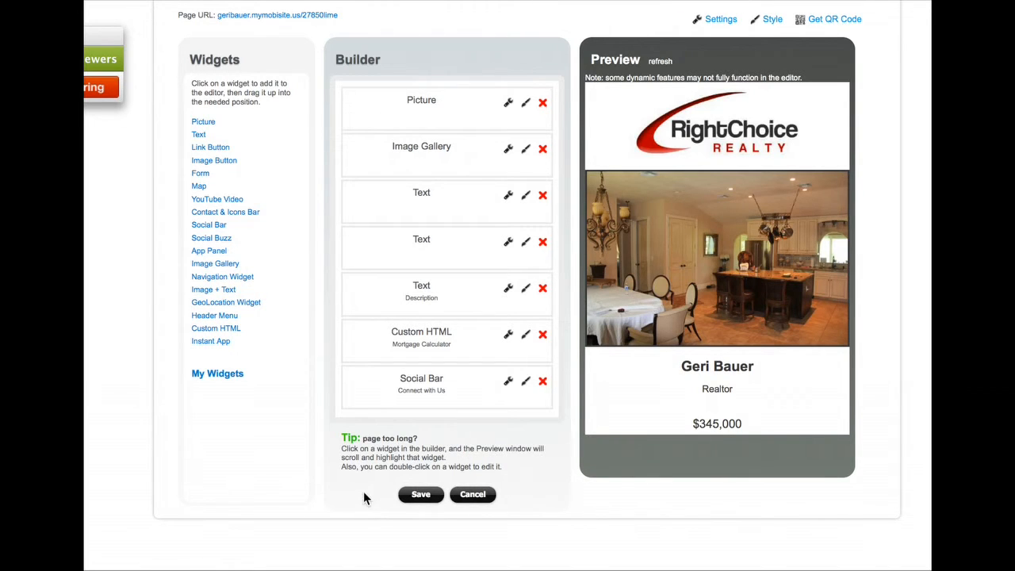
{"action": "left_click_drag", "start_coordinate": [339, 16], "coordinate": [221, 21]}
{"action": "key", "text": "super+c"}
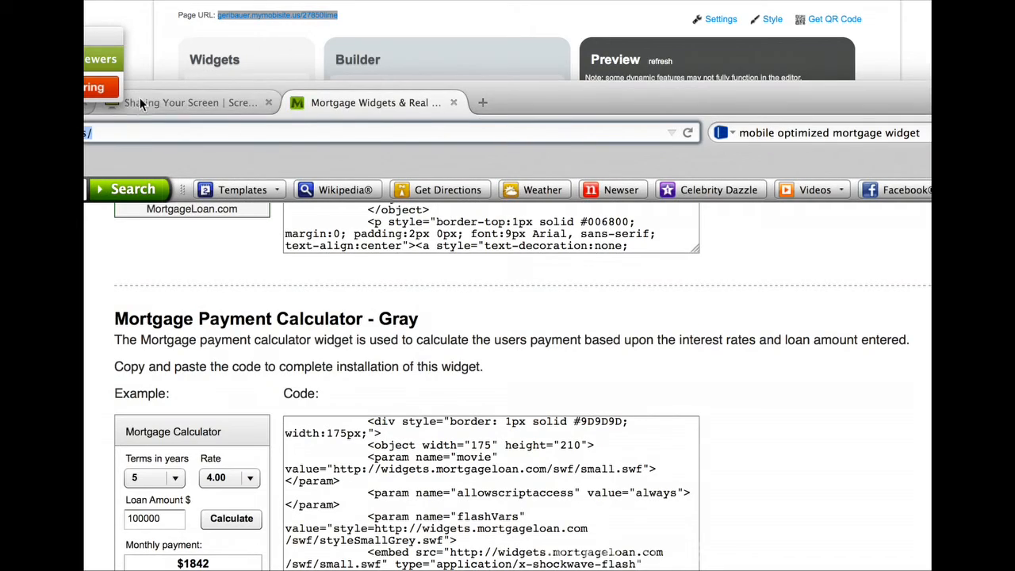
Move the mortgage widget window aside and bring the SuperMobie dashboard to the front
{"action": "left_click_drag", "start_coordinate": [172, 87], "coordinate": [393, 0]}
{"action": "left_click", "coordinate": [200, 6]}
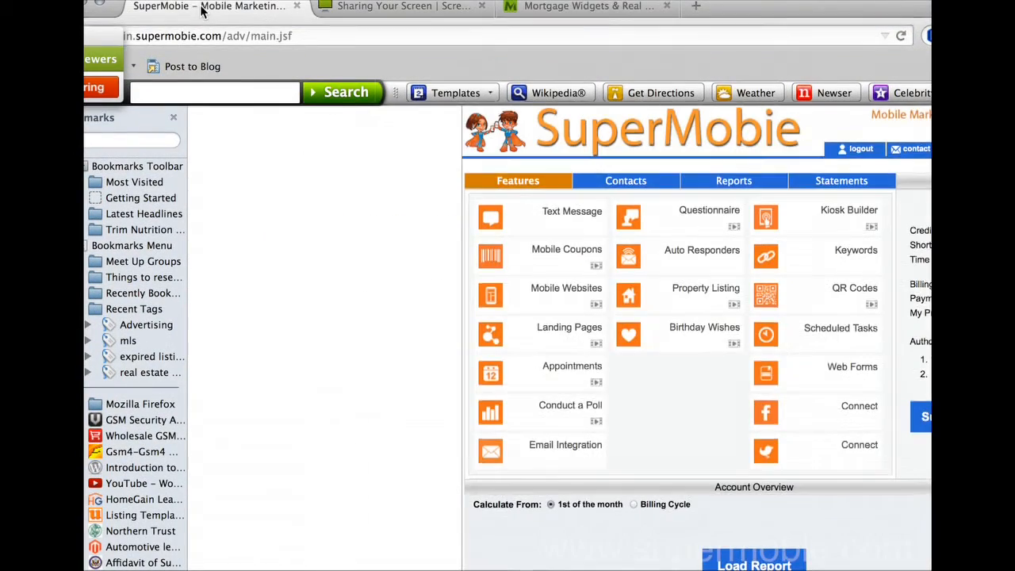
{"action": "left_click_drag", "start_coordinate": [399, 3], "coordinate": [202, 4]}
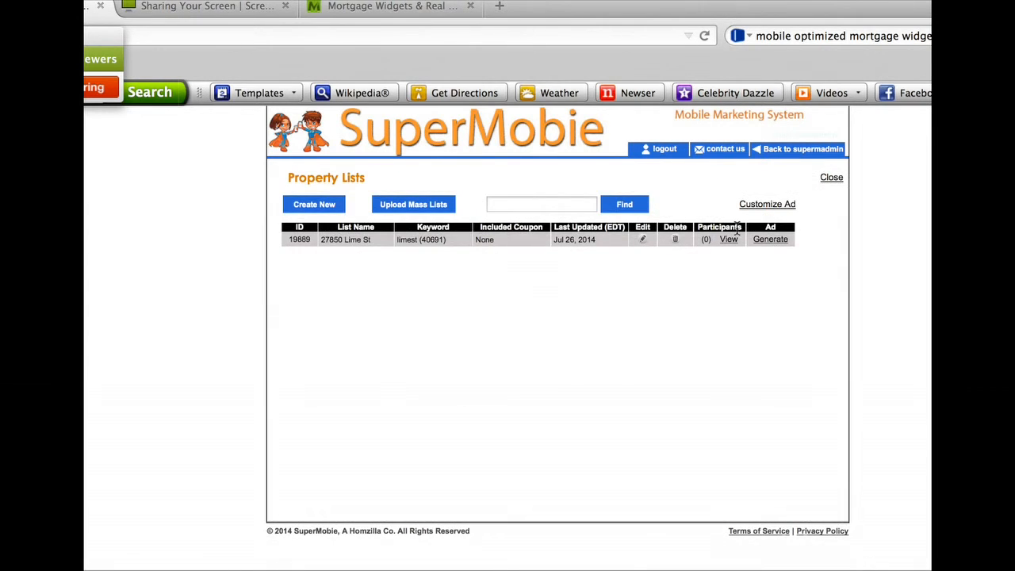
{"action": "left_click", "coordinate": [643, 242]}
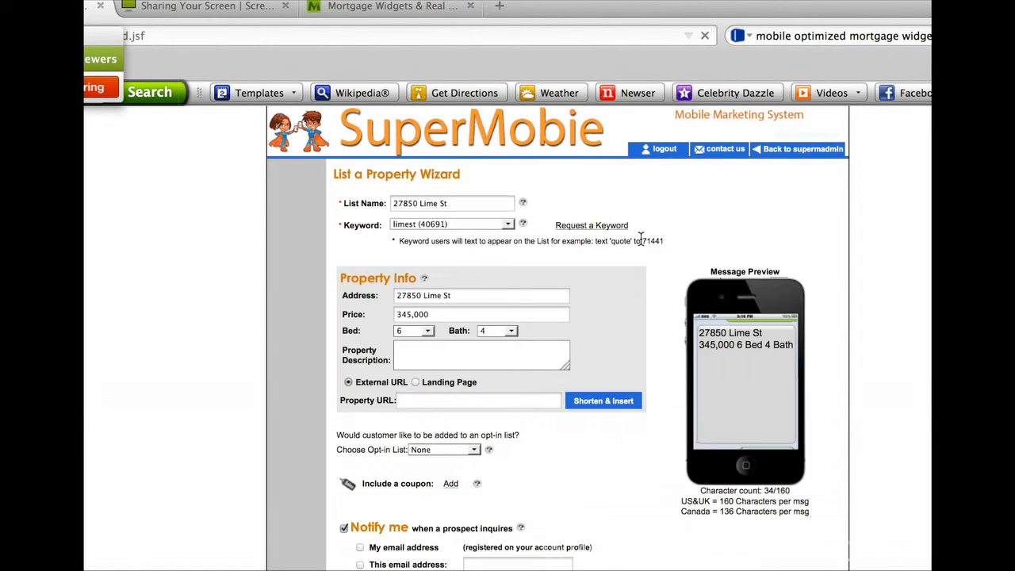
{"action": "left_click", "coordinate": [442, 402]}
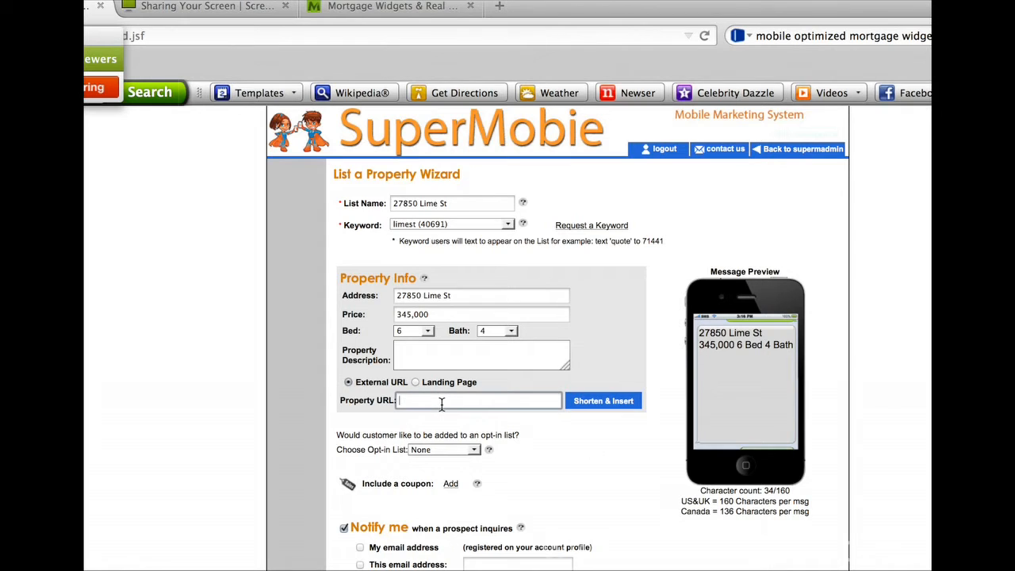
{"action": "key", "text": "super+v"}
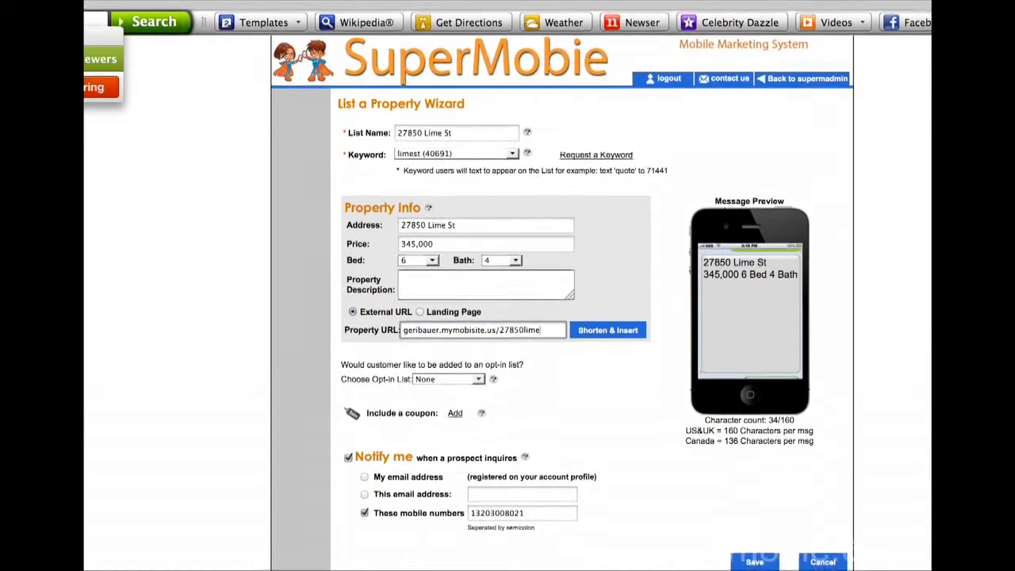
{"action": "left_click", "coordinate": [595, 301]}
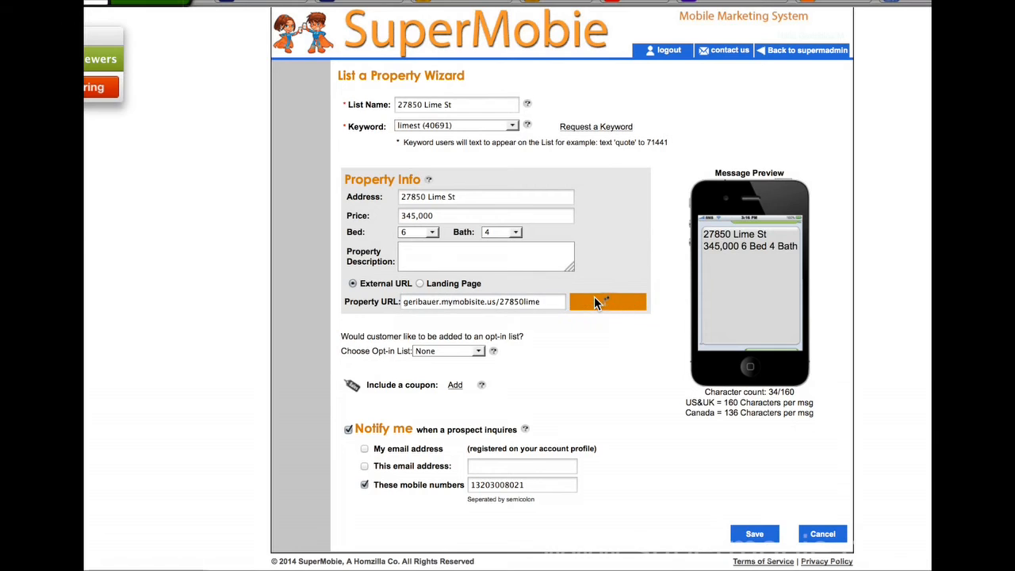